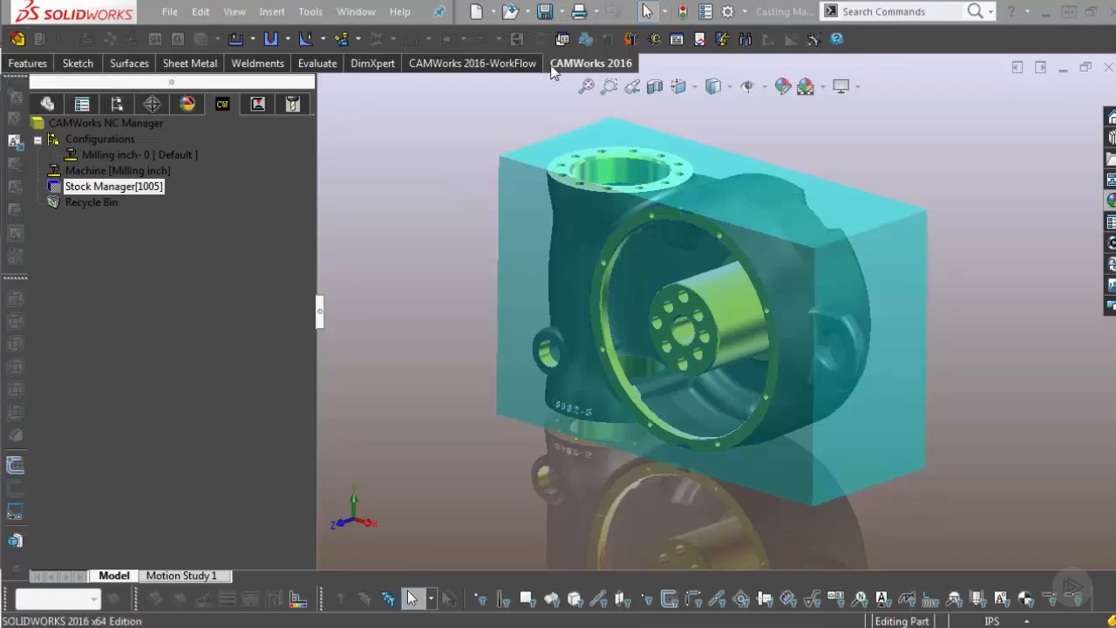
{"action": "left_click", "coordinate": [504, 66]}
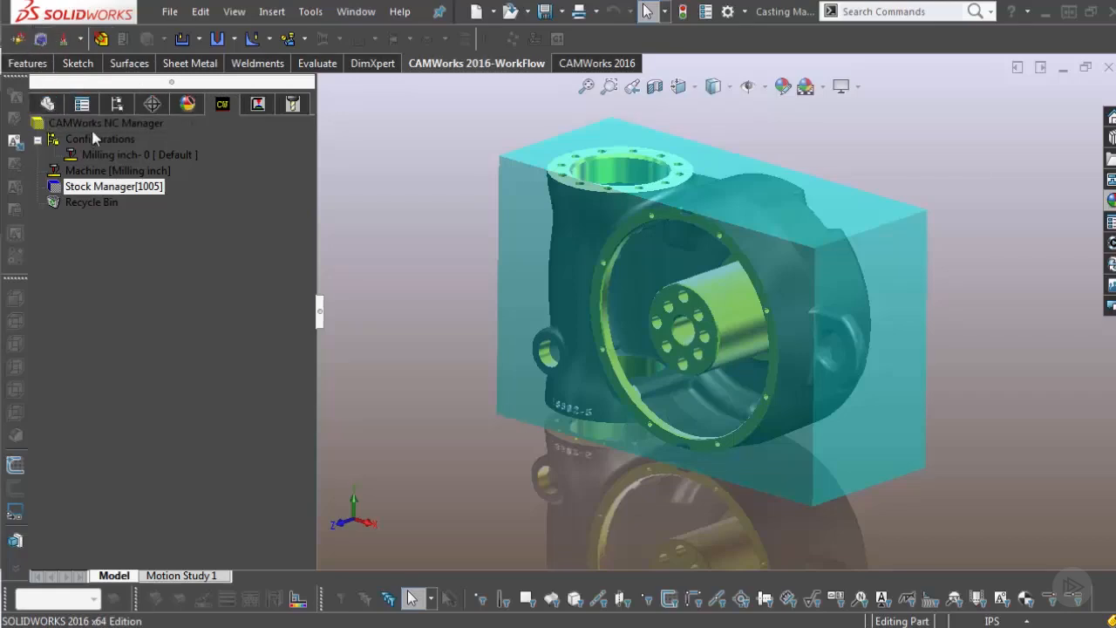
{"action": "left_click", "coordinate": [312, 12]}
{"action": "mouse_move", "coordinate": [343, 90]}
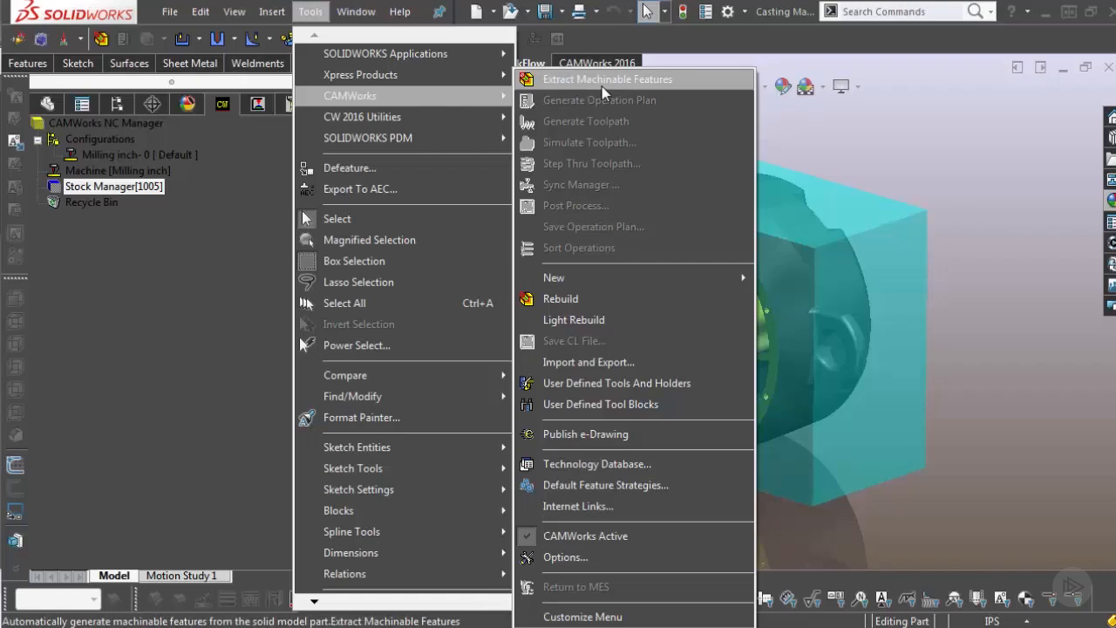
{"action": "left_click", "coordinate": [824, 111]}
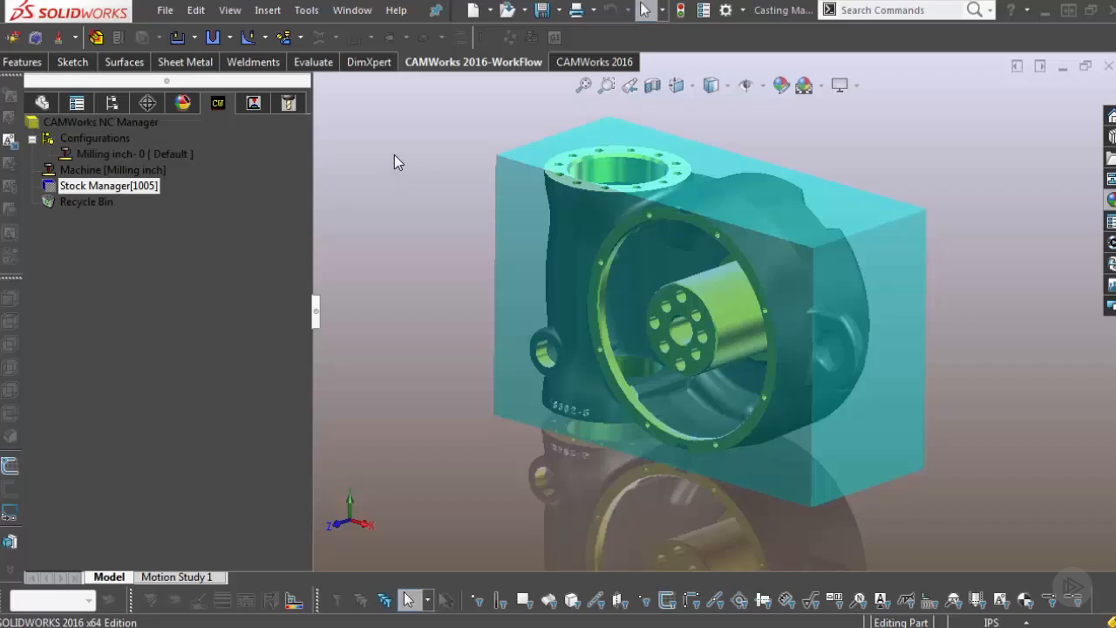
- Extract the machinable features from the casting part automatically
{"action": "left_click", "coordinate": [575, 63]}
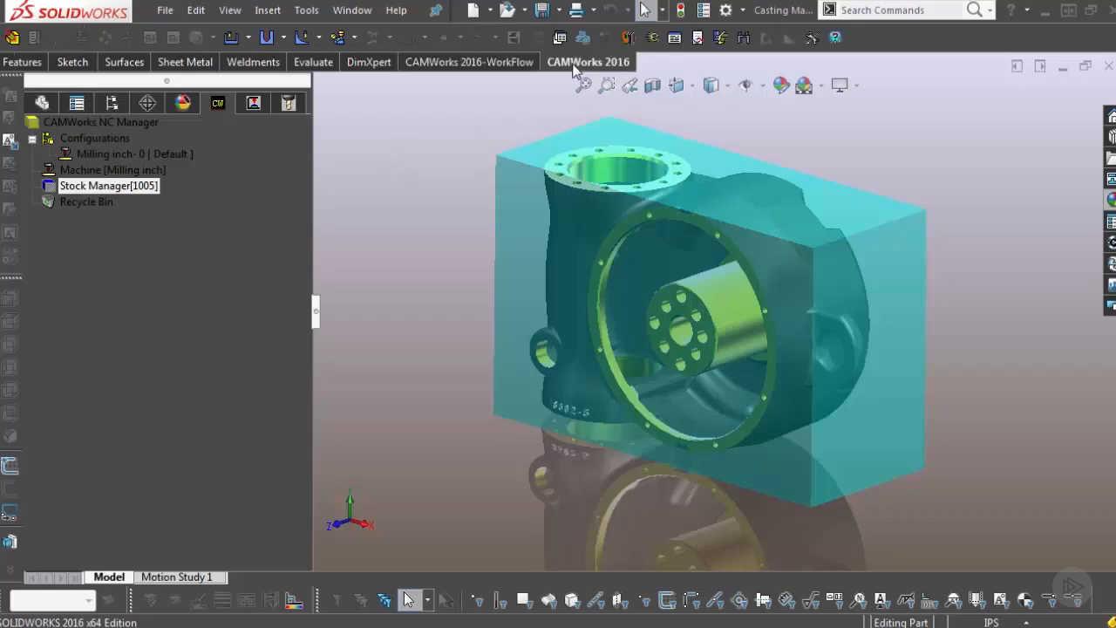
{"action": "left_click", "coordinate": [12, 38]}
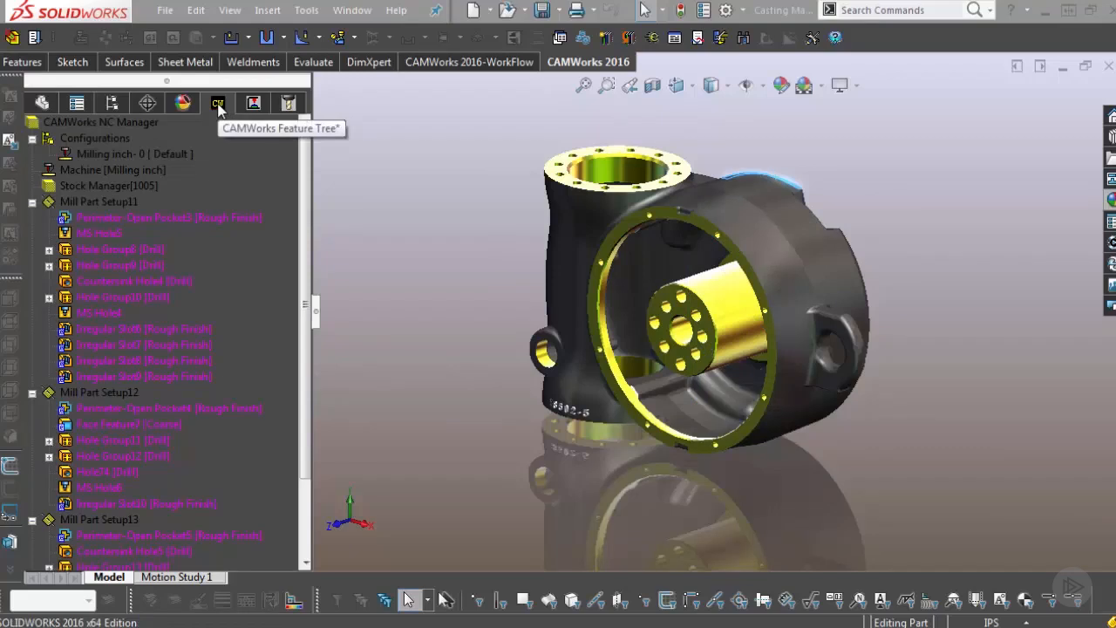
- Examine the machining direction of each extracted mill part setup, from Mill Part Setup11 to Mill Part Setup14, on the model
{"action": "left_click", "coordinate": [100, 201]}
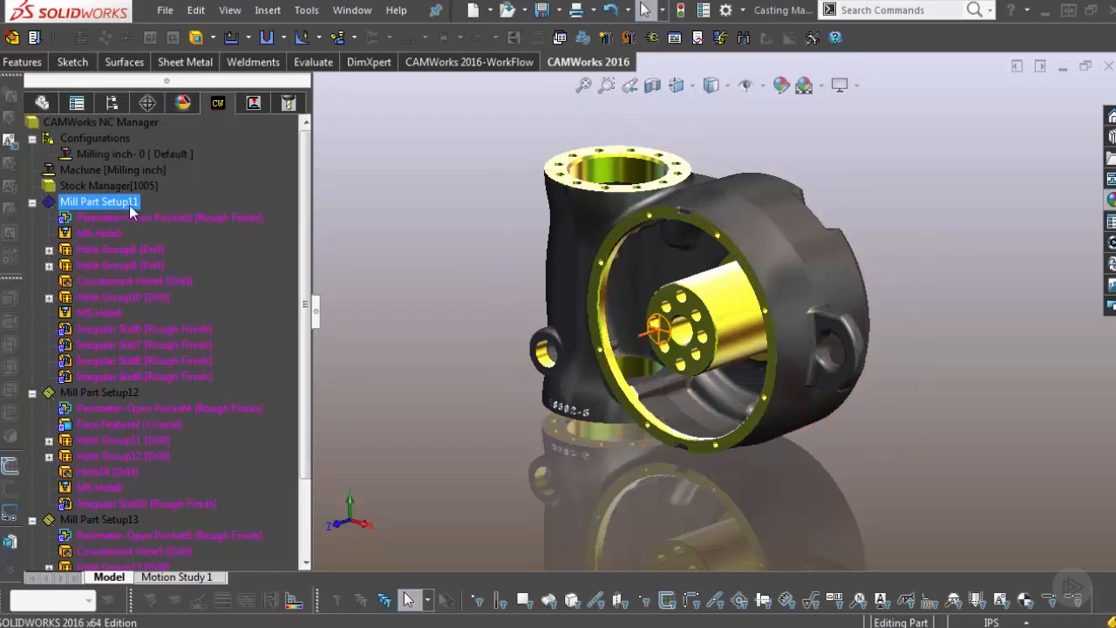
{"action": "left_click", "coordinate": [99, 201]}
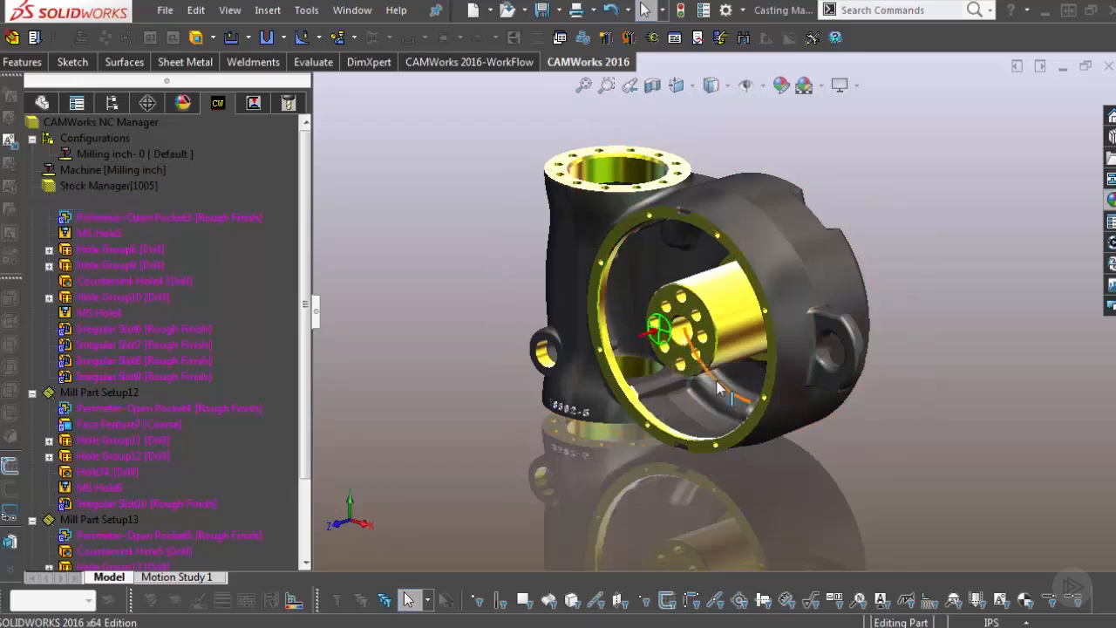
{"action": "middle_click_drag", "start_coordinate": [719, 390], "coordinate": [655, 428]}
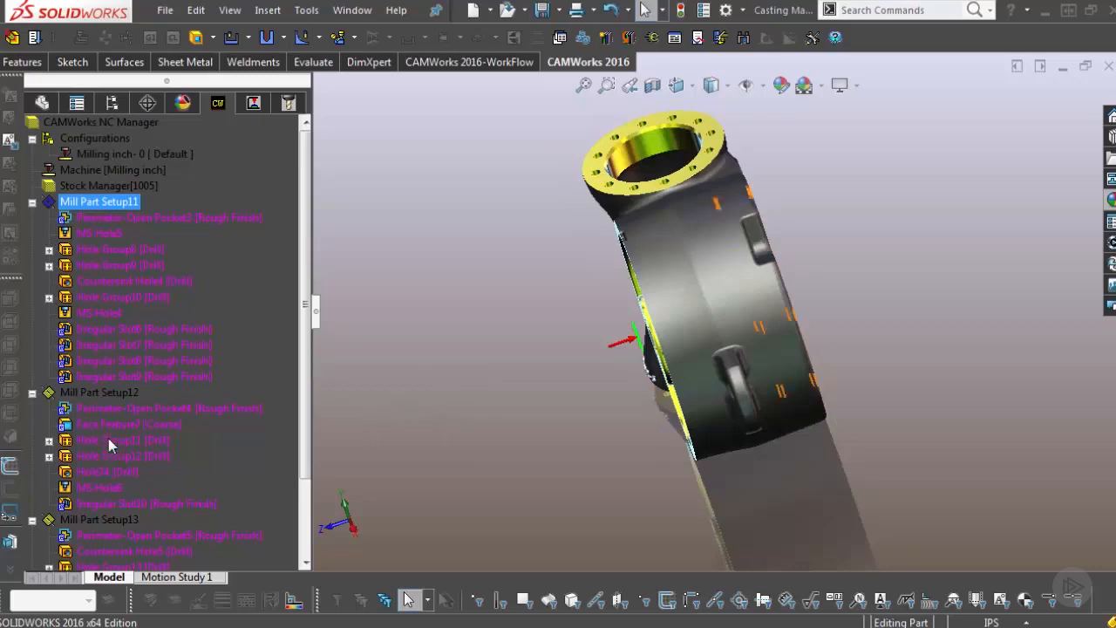
{"action": "left_click", "coordinate": [92, 389]}
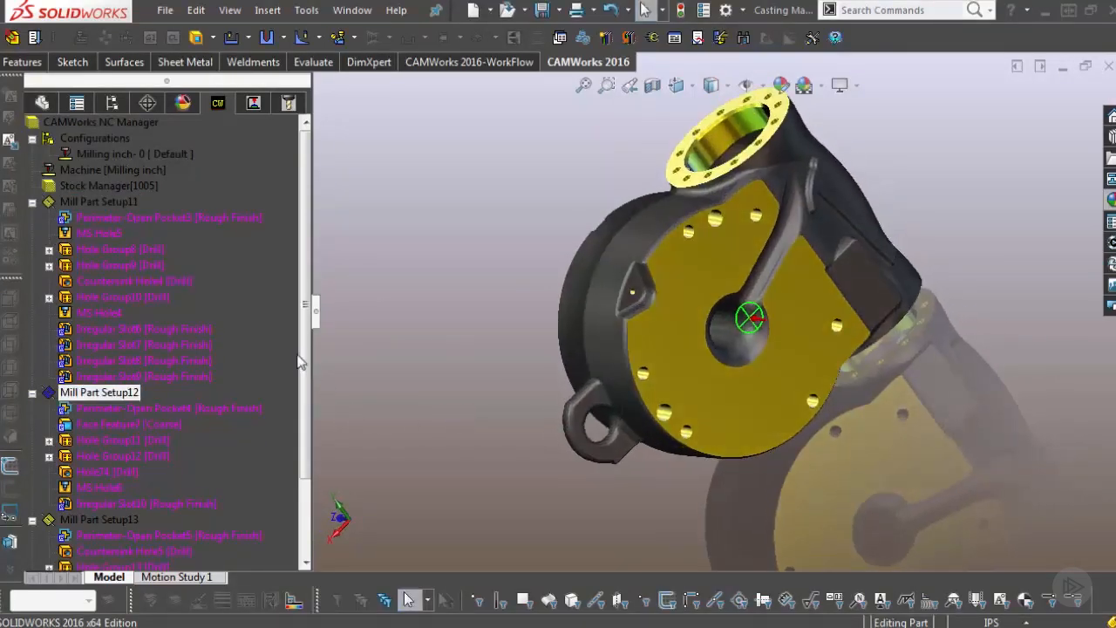
{"action": "scroll", "coordinate": [300, 361], "scroll_direction": "down", "scroll_amount": 2}
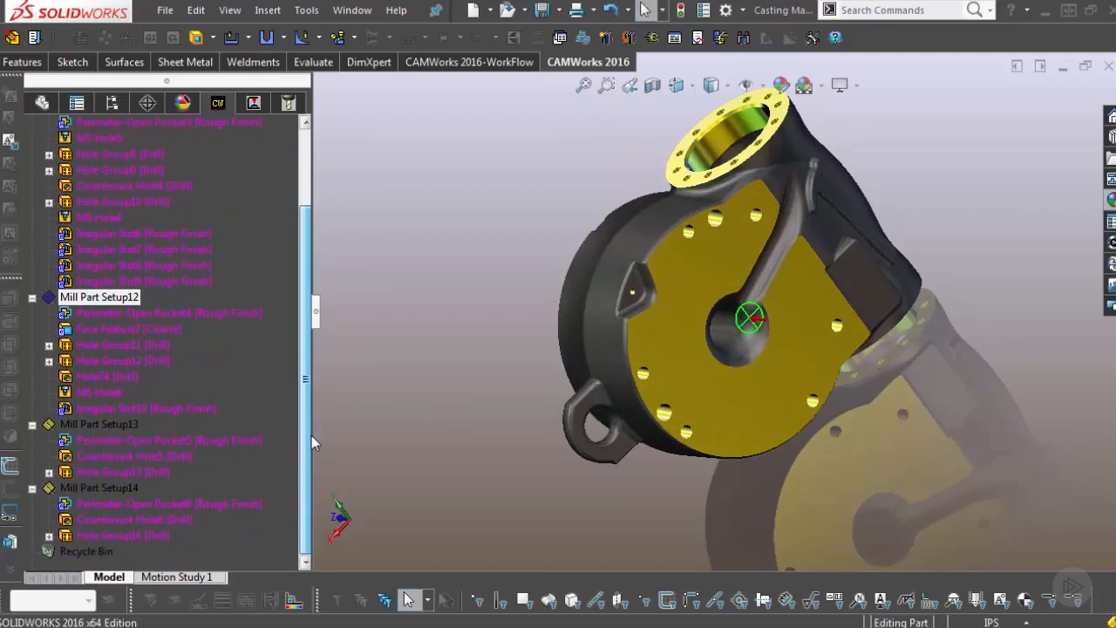
{"action": "left_click", "coordinate": [102, 424]}
{"action": "left_click", "coordinate": [115, 486]}
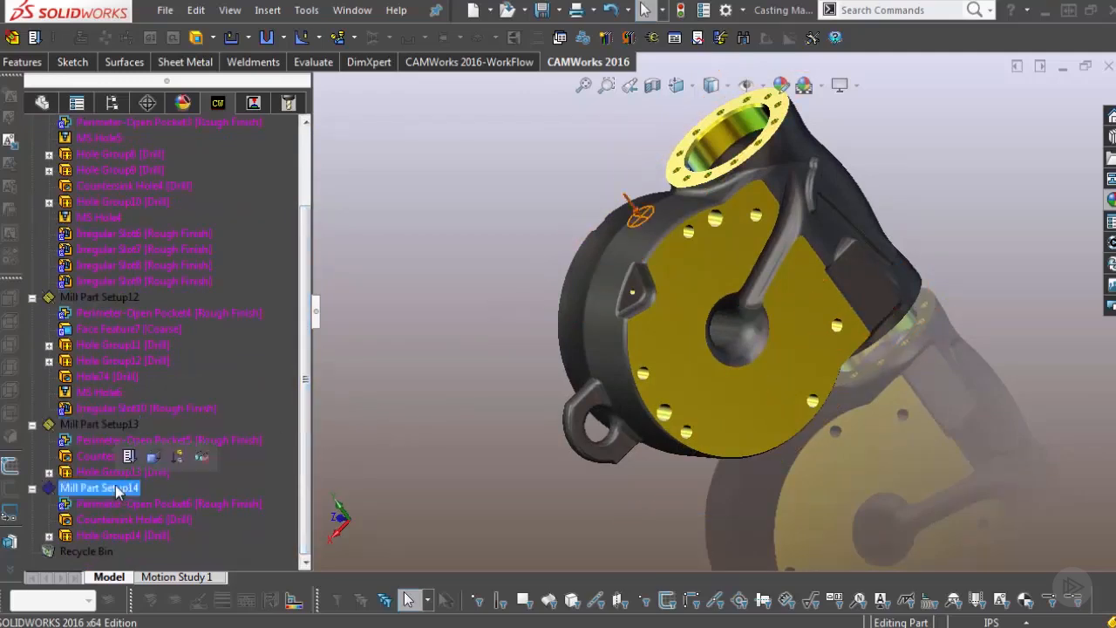
{"action": "middle_click_drag", "start_coordinate": [526, 328], "coordinate": [580, 347]}
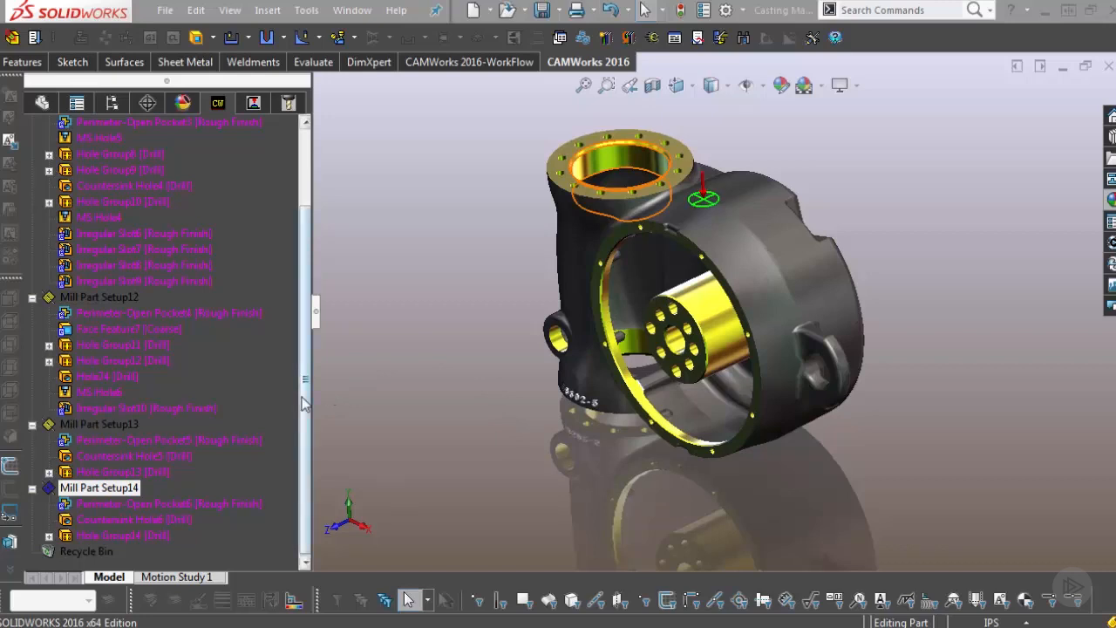
- Reorder Mill Part Setup11 by moving the Perimeter-Open Pocket3 feature to the end, below Irregular Slot9
{"action": "scroll", "coordinate": [311, 353], "scroll_direction": "up", "scroll_amount": 2}
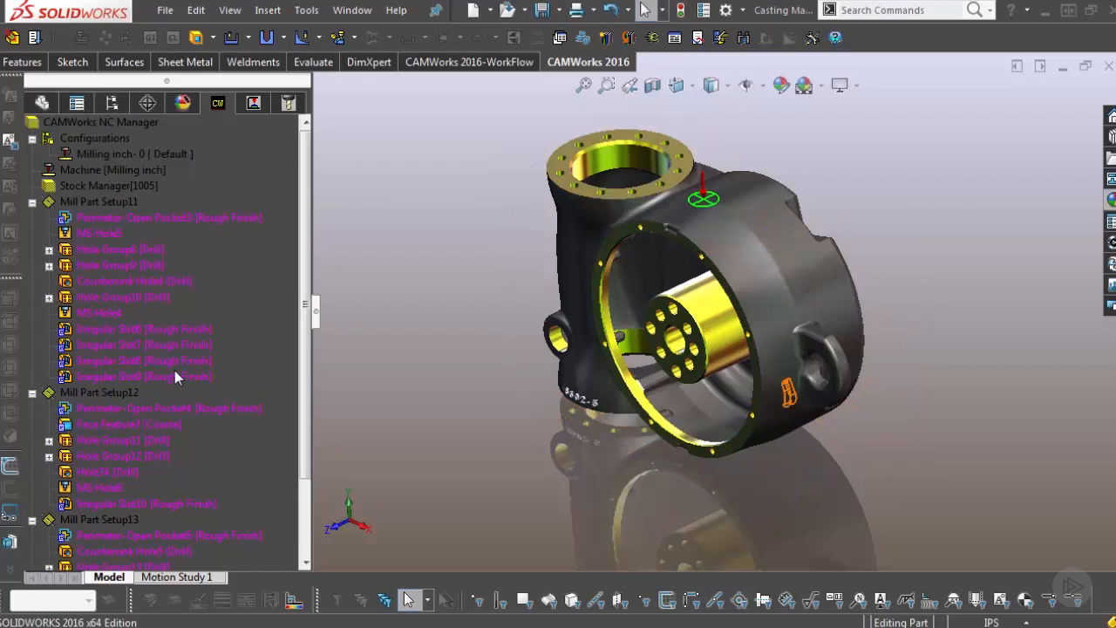
{"action": "left_click", "coordinate": [142, 217]}
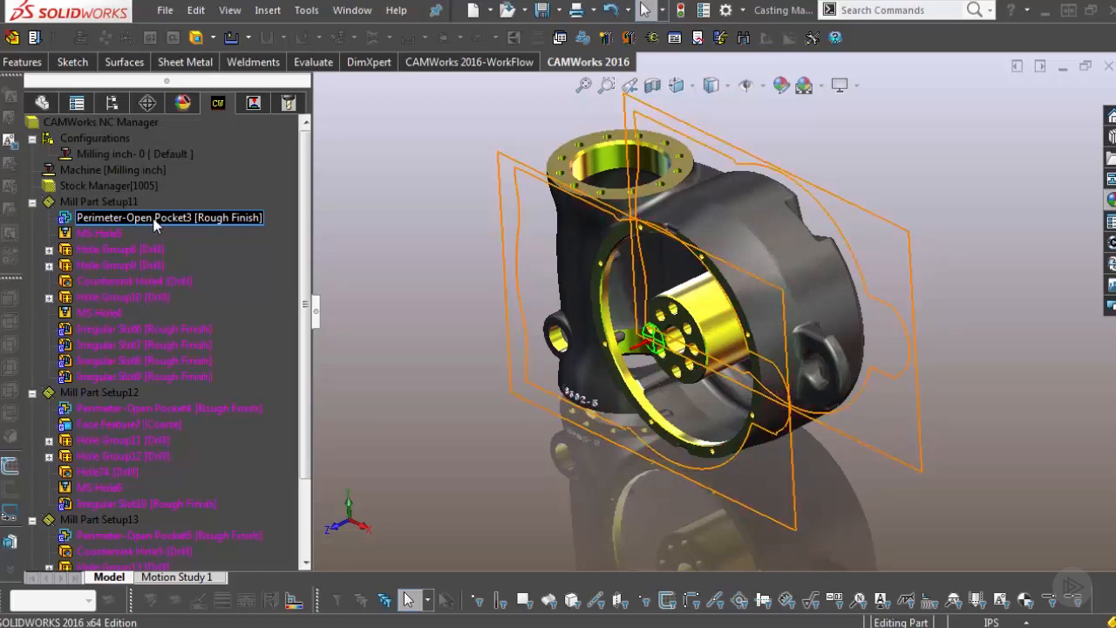
{"action": "left_click", "coordinate": [131, 280]}
{"action": "left_click", "coordinate": [140, 329]}
{"action": "left_click", "coordinate": [142, 360]}
{"action": "left_click_drag", "start_coordinate": [142, 360], "coordinate": [142, 376]}
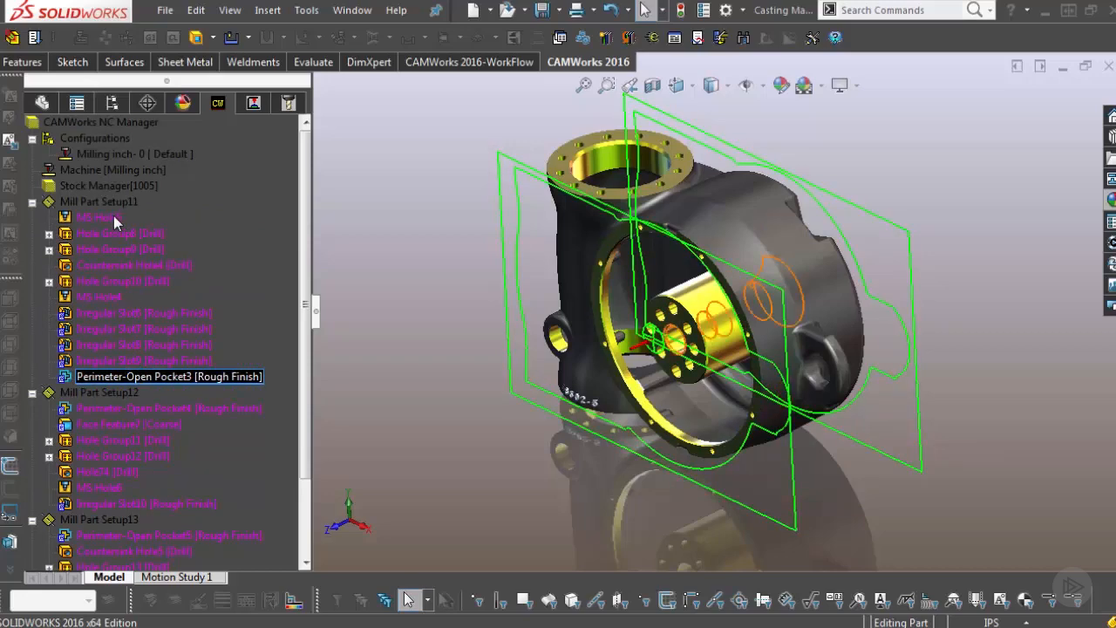
{"action": "left_click", "coordinate": [400, 321]}
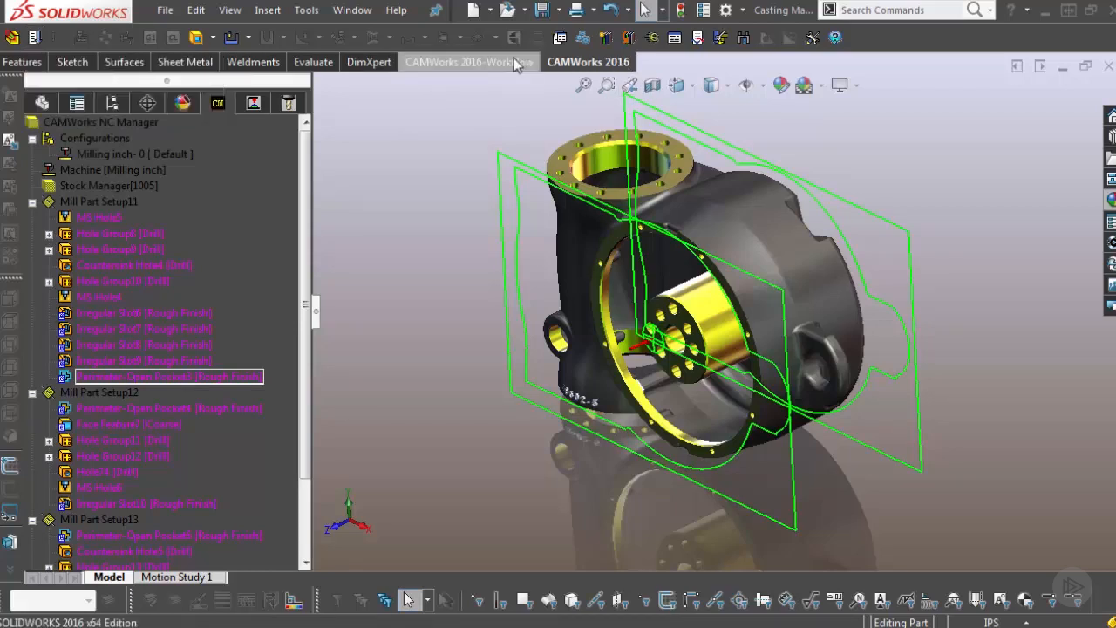
- Generate the operation plan for the extracted machinable features
{"action": "left_click", "coordinate": [475, 62]}
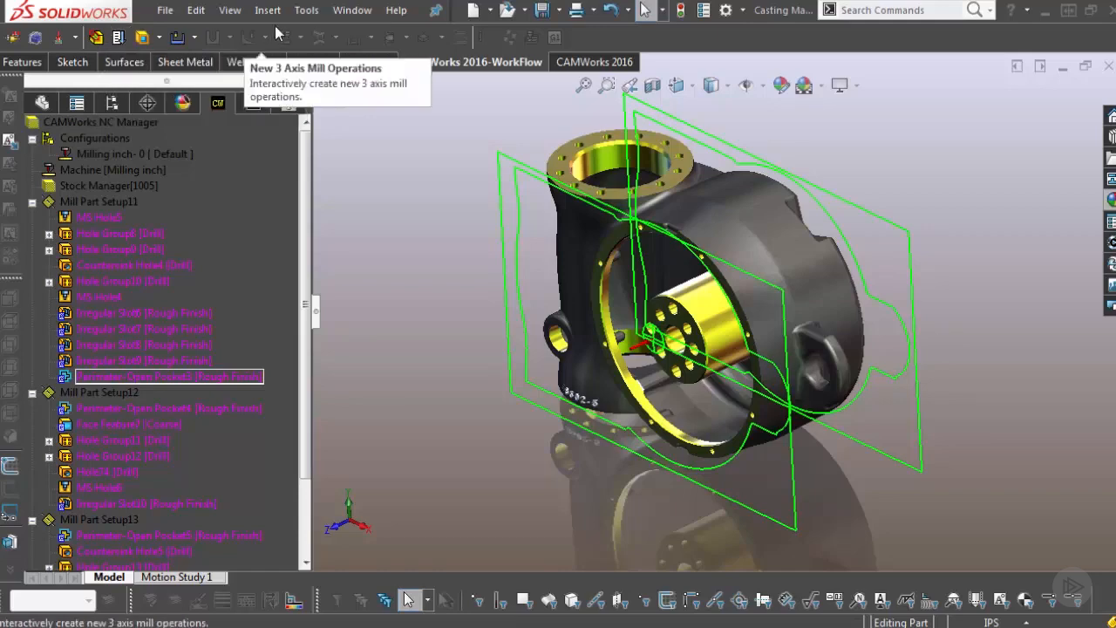
{"action": "left_click", "coordinate": [306, 9]}
{"action": "mouse_move", "coordinate": [321, 95]}
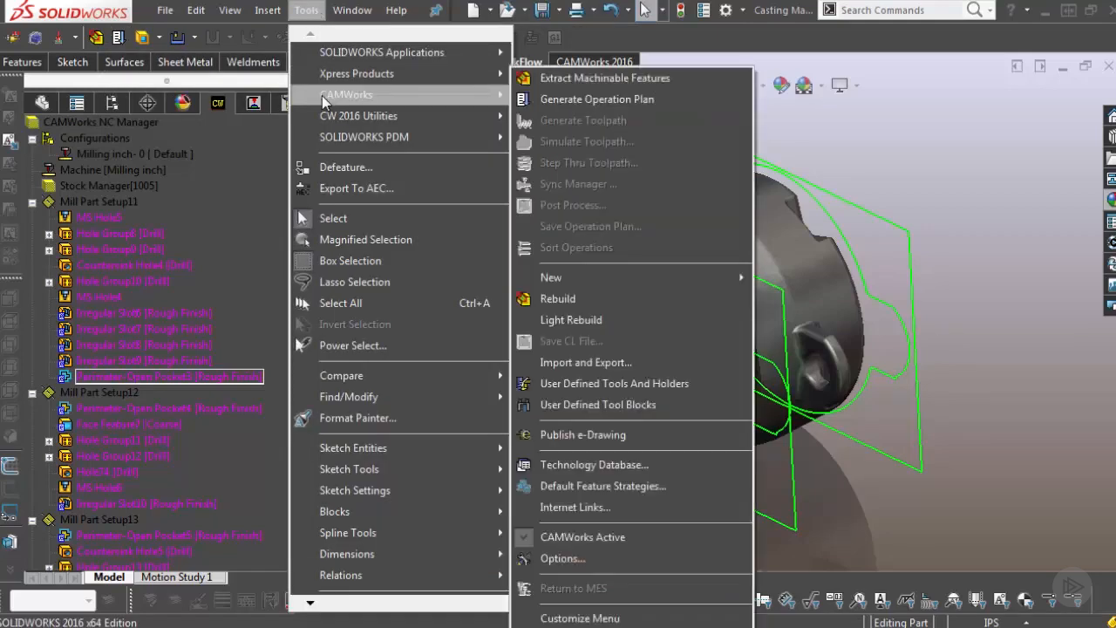
{"action": "left_click", "coordinate": [609, 100]}
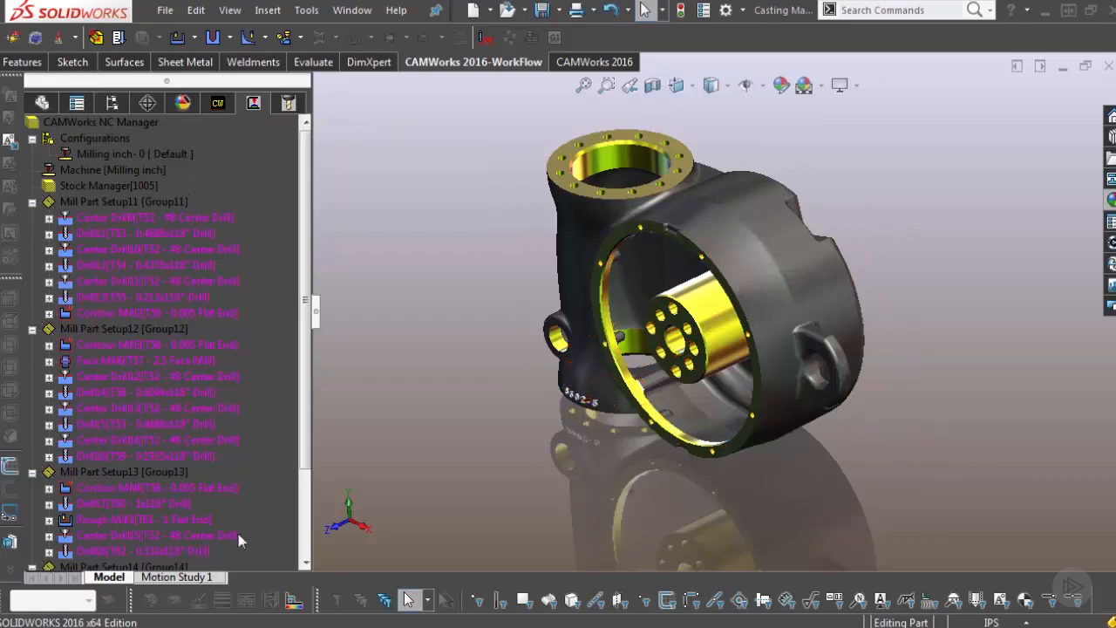
- Examine the magenta features of Mill Part Setup11 in the feature tree, including MS Hole5, Countersink Hole4, MS Hole4 and the irregular slots
{"action": "left_click", "coordinate": [220, 104]}
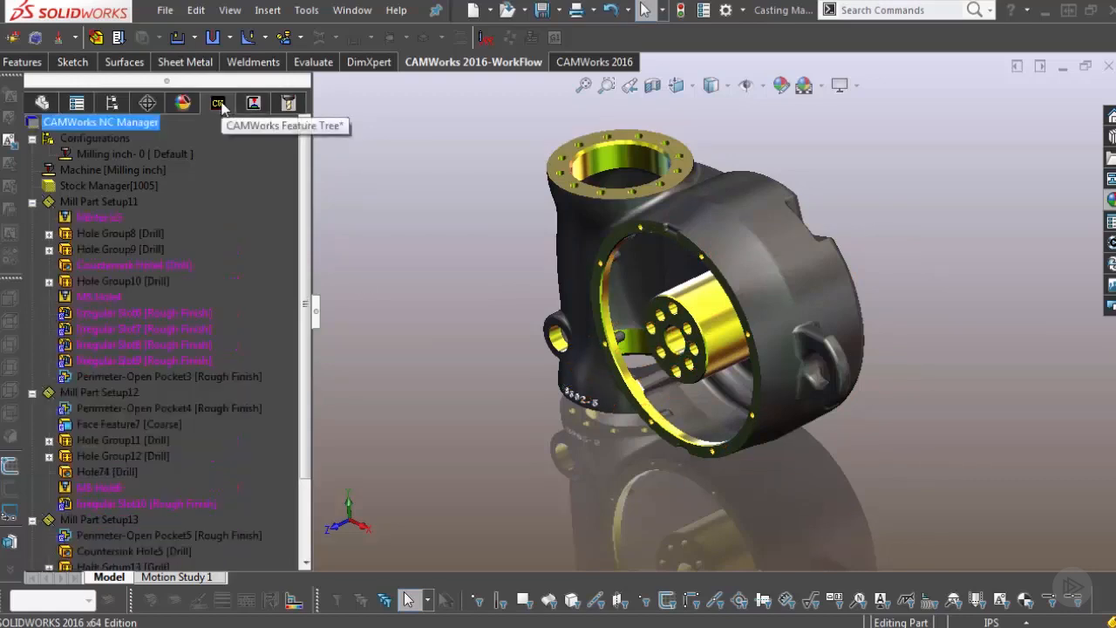
{"action": "left_click", "coordinate": [102, 216]}
{"action": "left_click", "coordinate": [102, 267]}
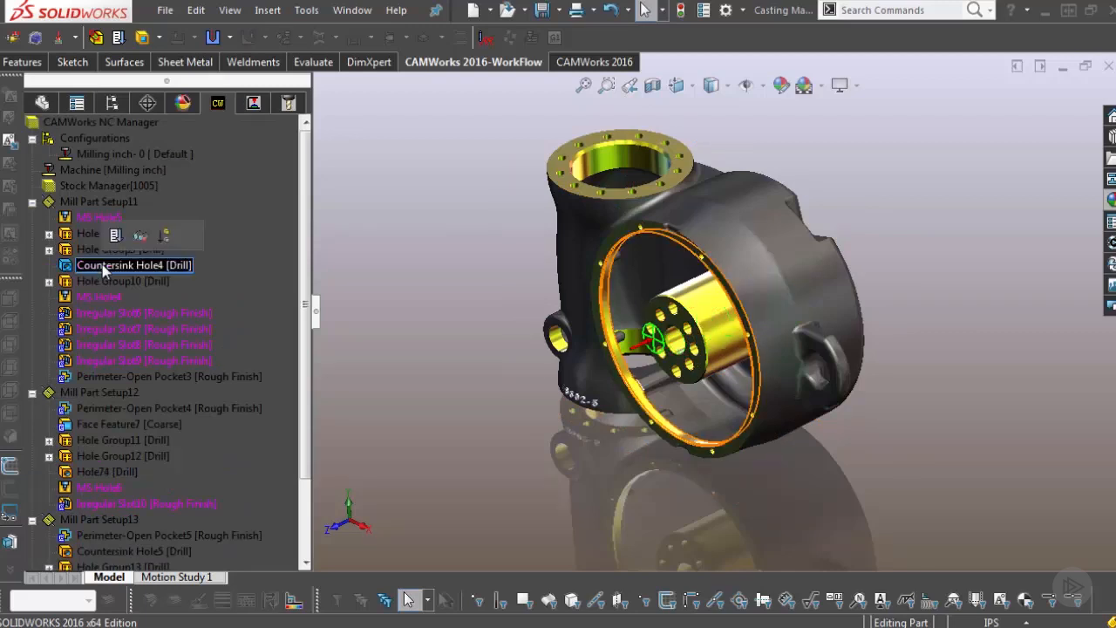
{"action": "left_click", "coordinate": [104, 298]}
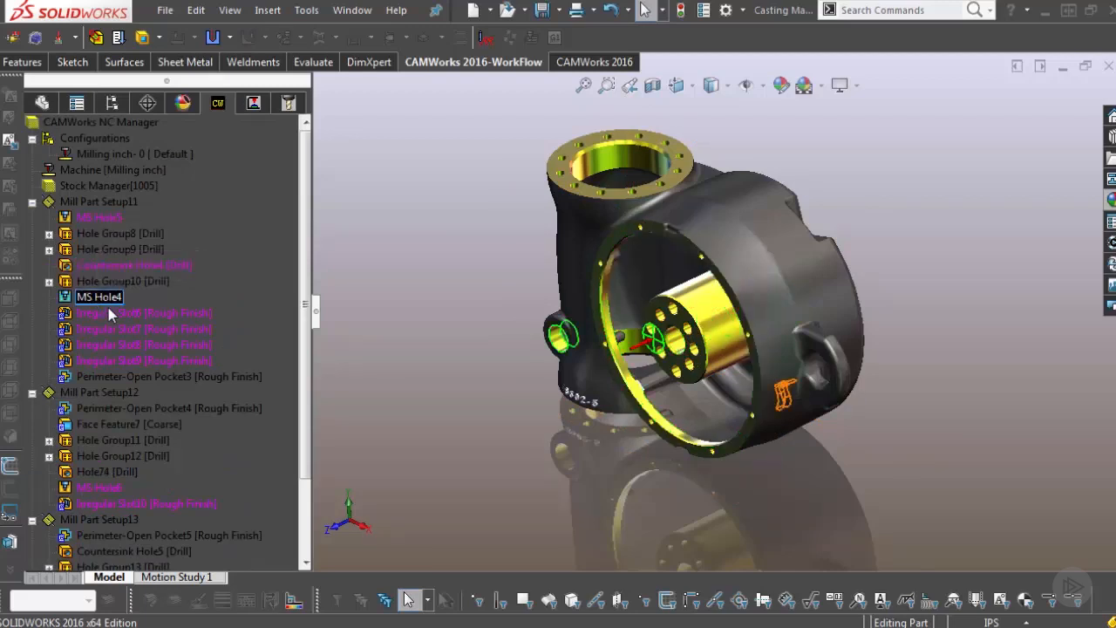
{"action": "left_click", "coordinate": [116, 328]}
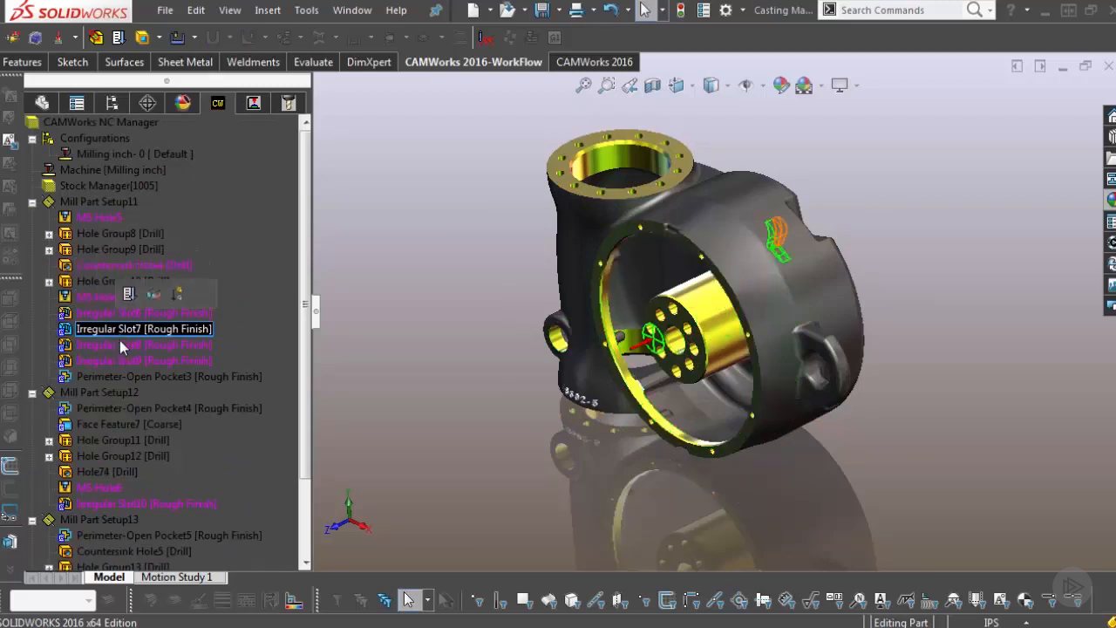
{"action": "left_click", "coordinate": [122, 345]}
{"action": "left_click", "coordinate": [124, 360]}
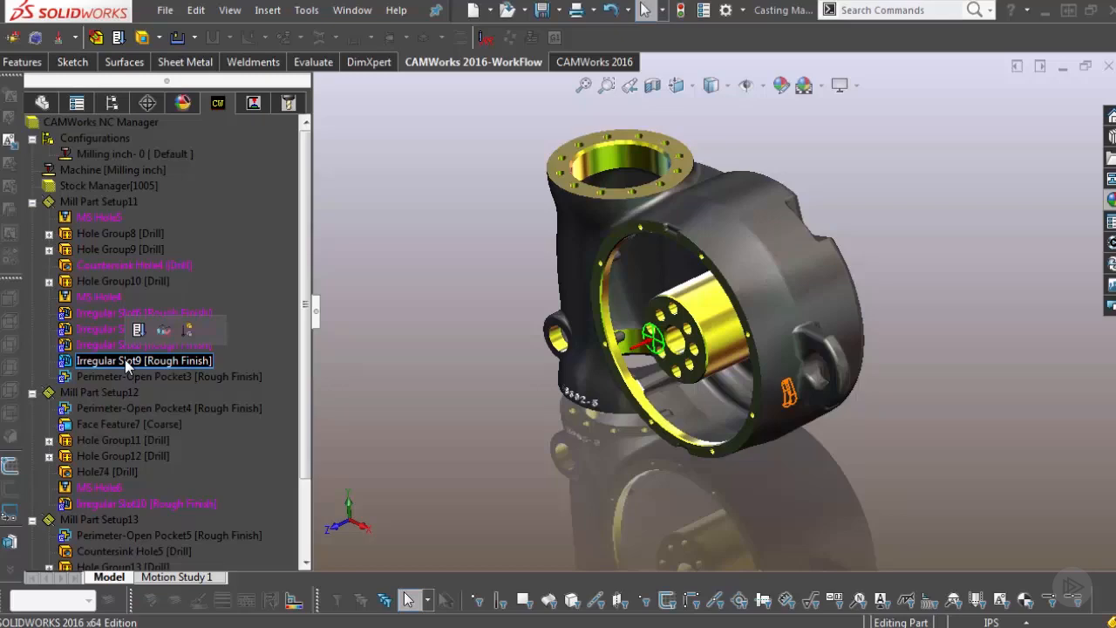
- Inspect MS Hole5 on the model from several angles, then compare it with Hole Group8 and the perimeter open pockets
{"action": "left_click", "coordinate": [97, 217]}
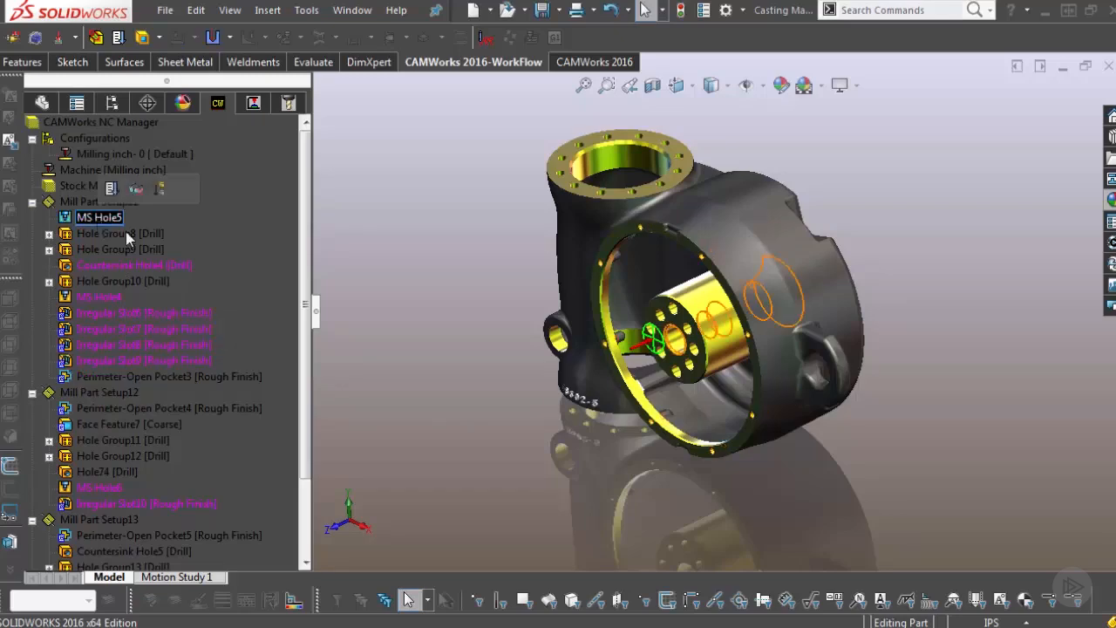
{"action": "middle_click_drag", "start_coordinate": [534, 377], "coordinate": [680, 367]}
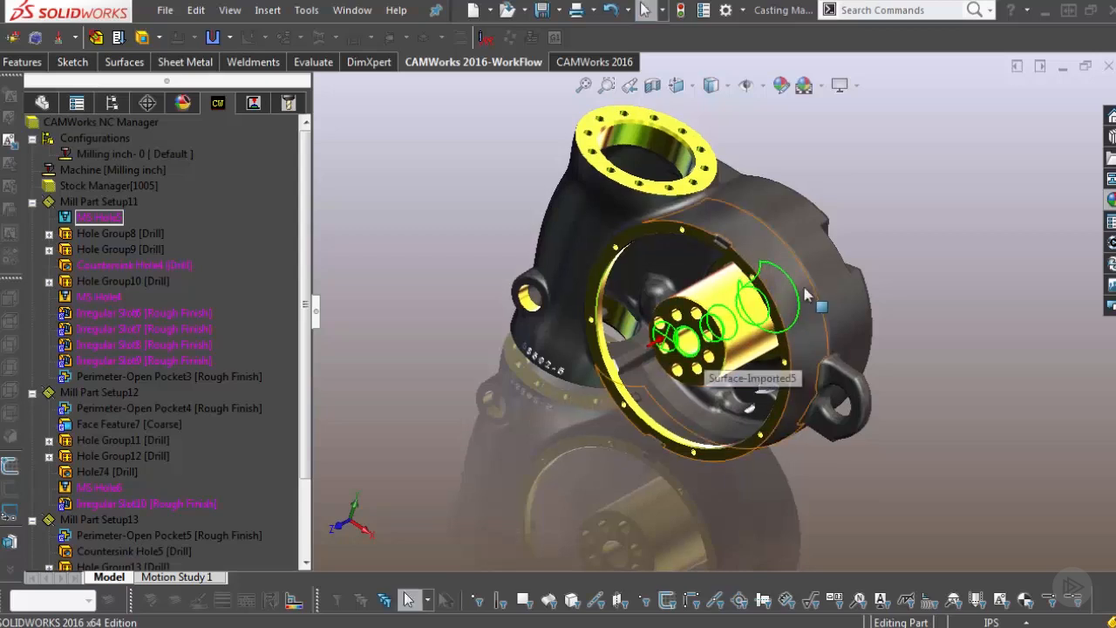
{"action": "middle_click_drag", "start_coordinate": [803, 303], "coordinate": [741, 324]}
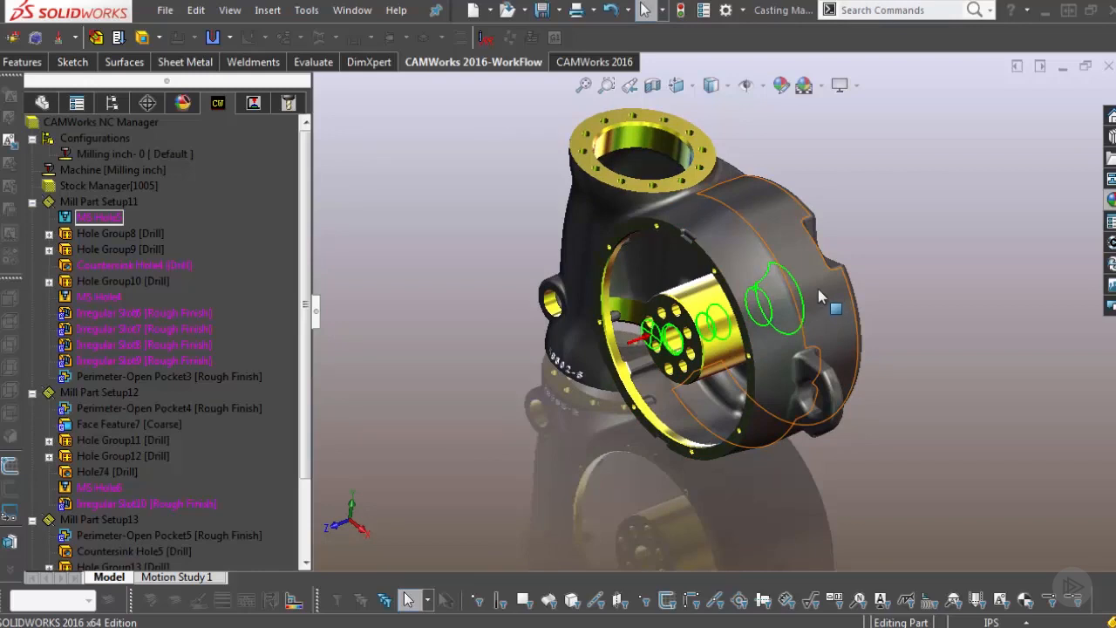
{"action": "left_click", "coordinate": [121, 246]}
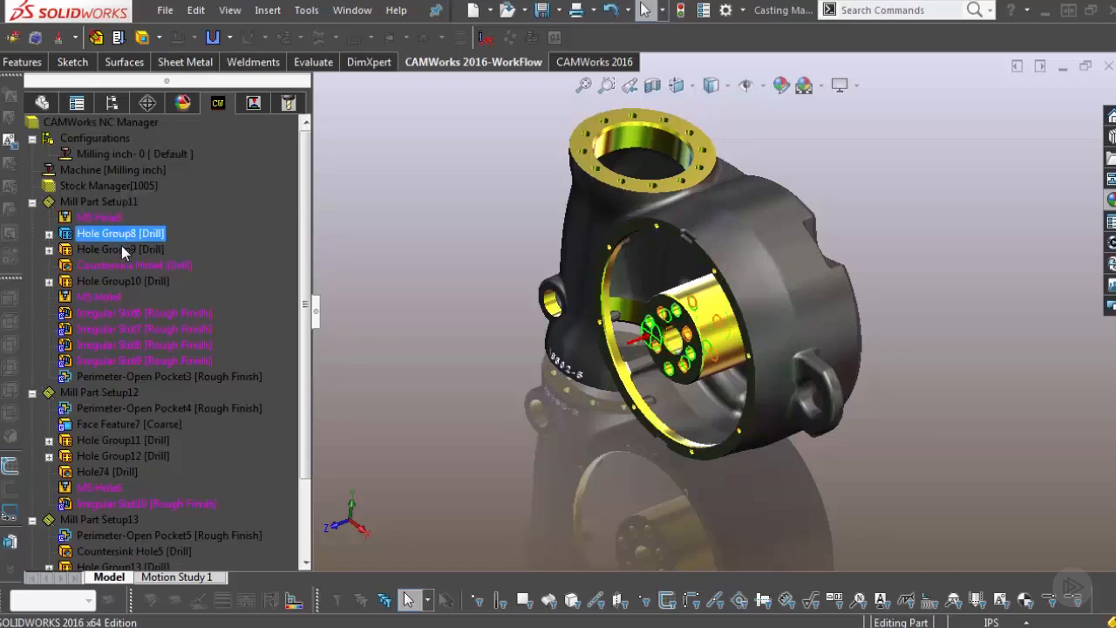
{"action": "left_click", "coordinate": [119, 375]}
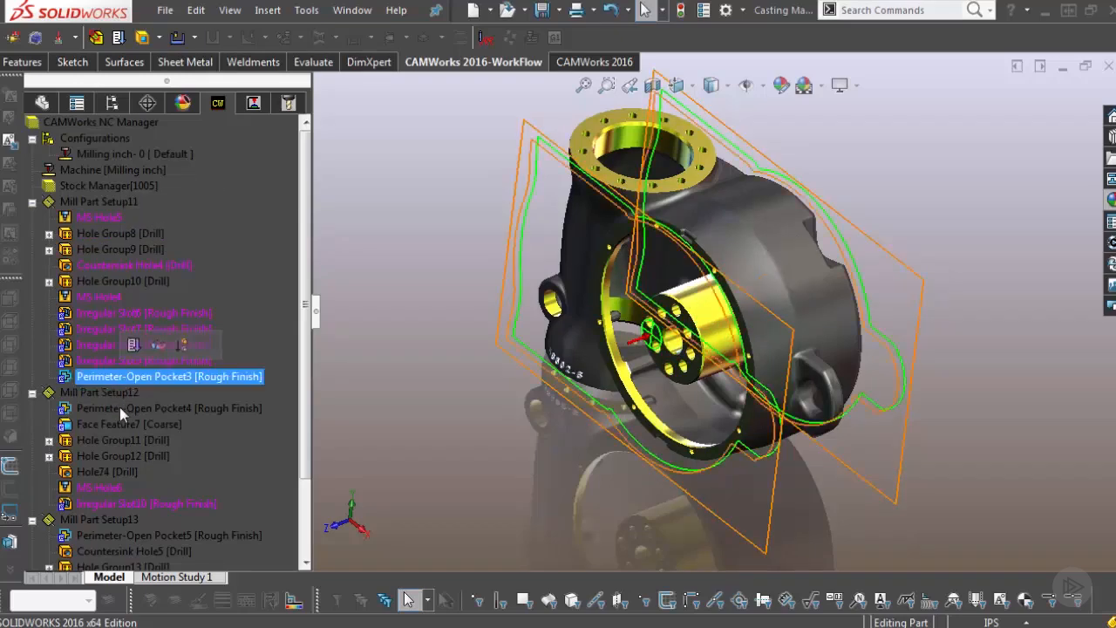
{"action": "left_click", "coordinate": [122, 410]}
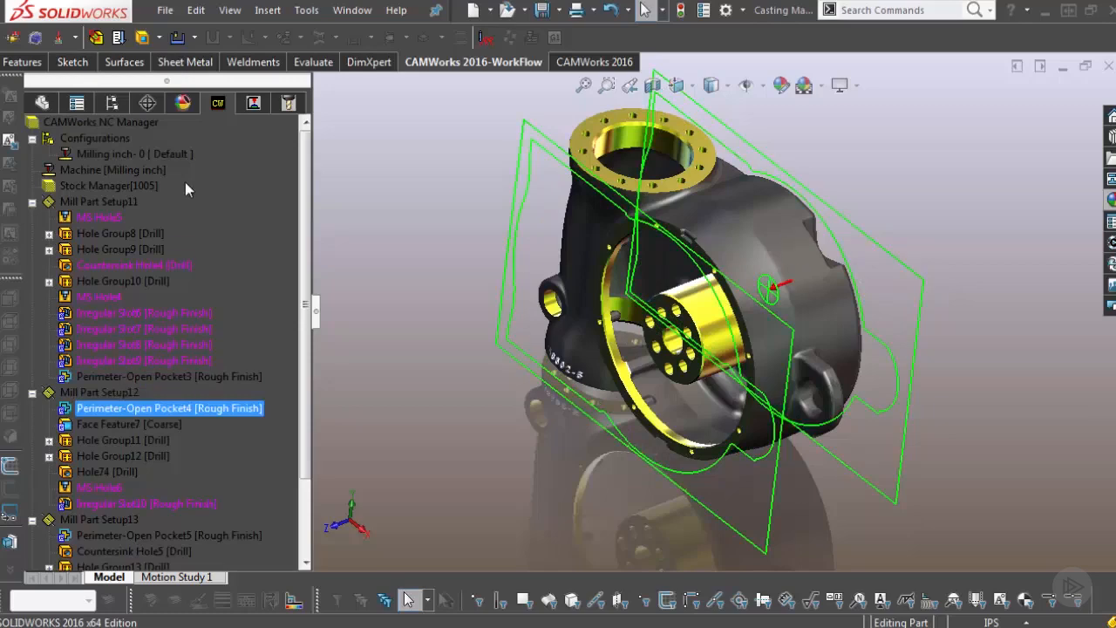
- Review the planned operations of Mill Part Setup11 in the operation tree, from the center drill and Drill11 to the contour mill
{"action": "left_click", "coordinate": [254, 104]}
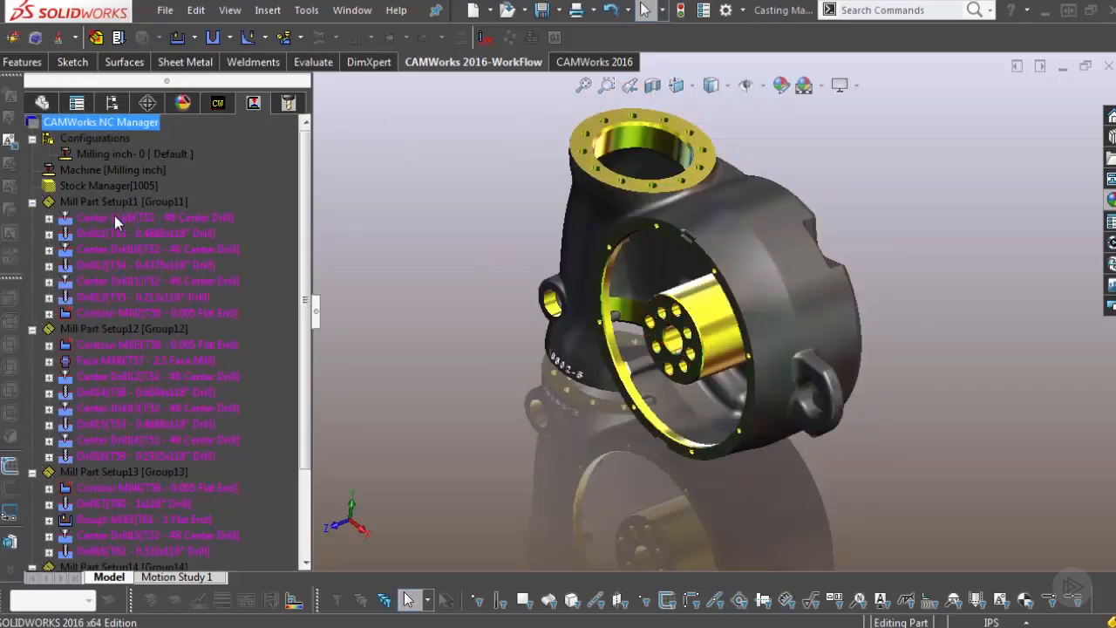
{"action": "left_click", "coordinate": [114, 216]}
{"action": "left_click", "coordinate": [112, 233]}
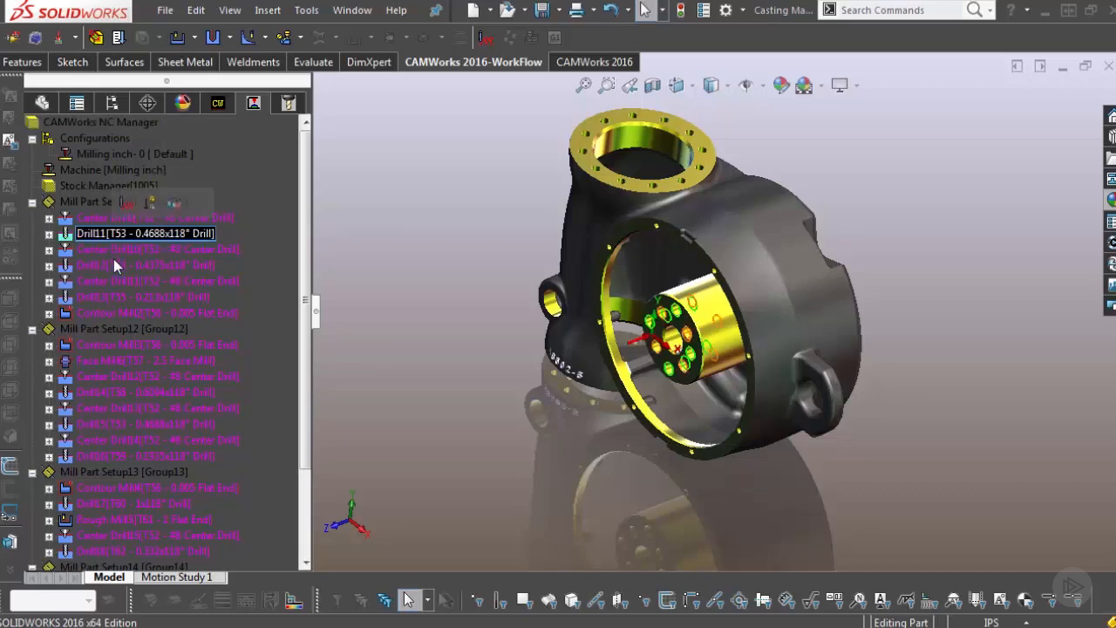
{"action": "left_click", "coordinate": [101, 314]}
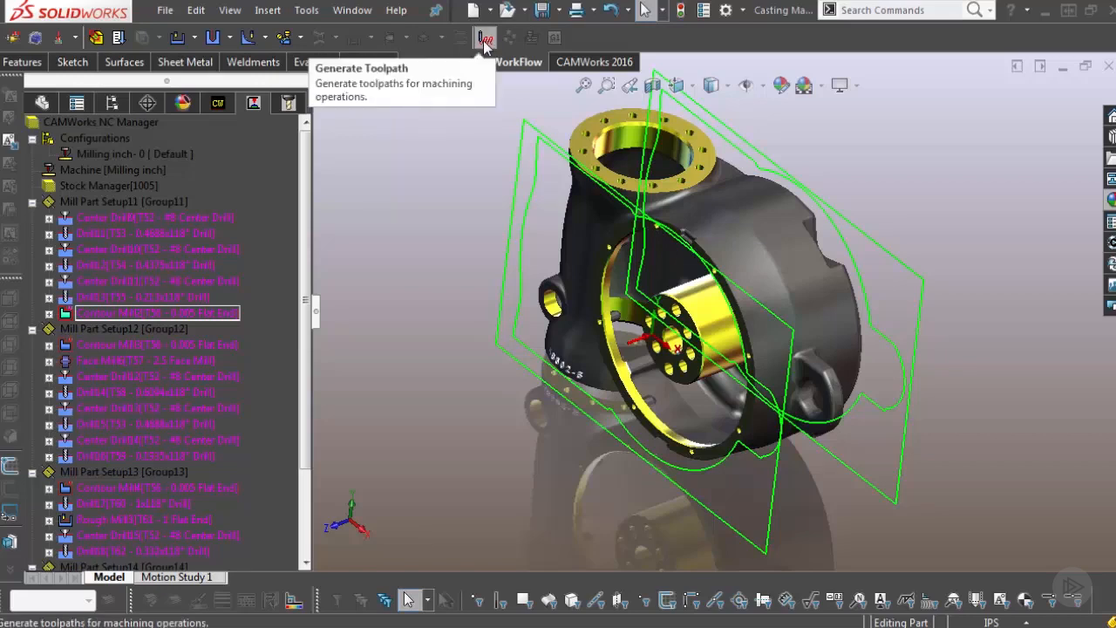
- Generate the toolpaths for the operations in all mill part setups
{"action": "left_click", "coordinate": [573, 66]}
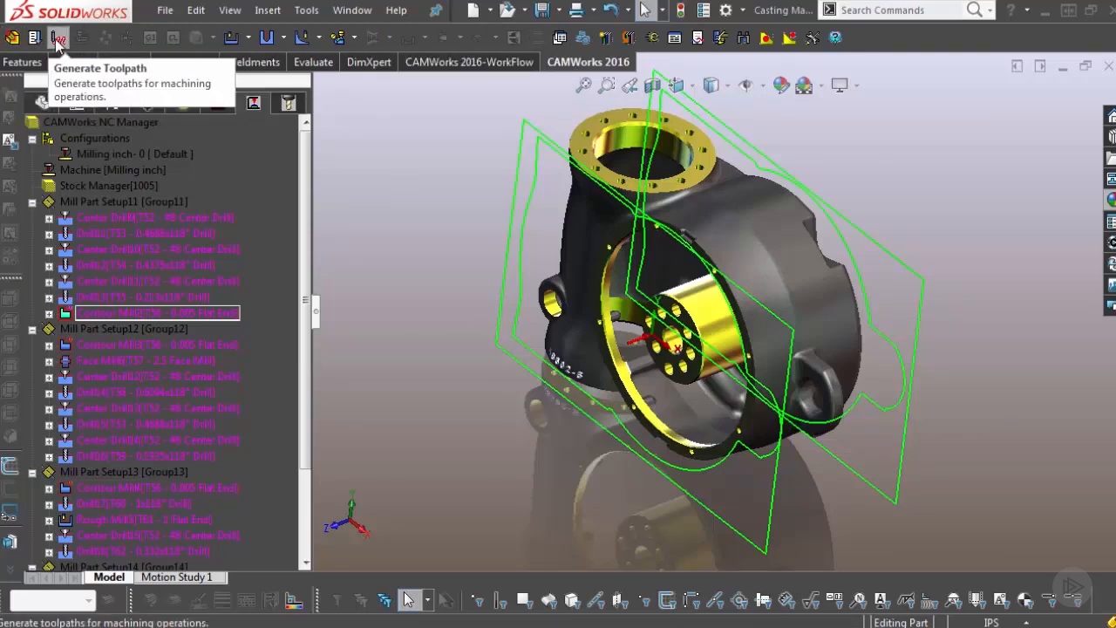
{"action": "left_click", "coordinate": [306, 10]}
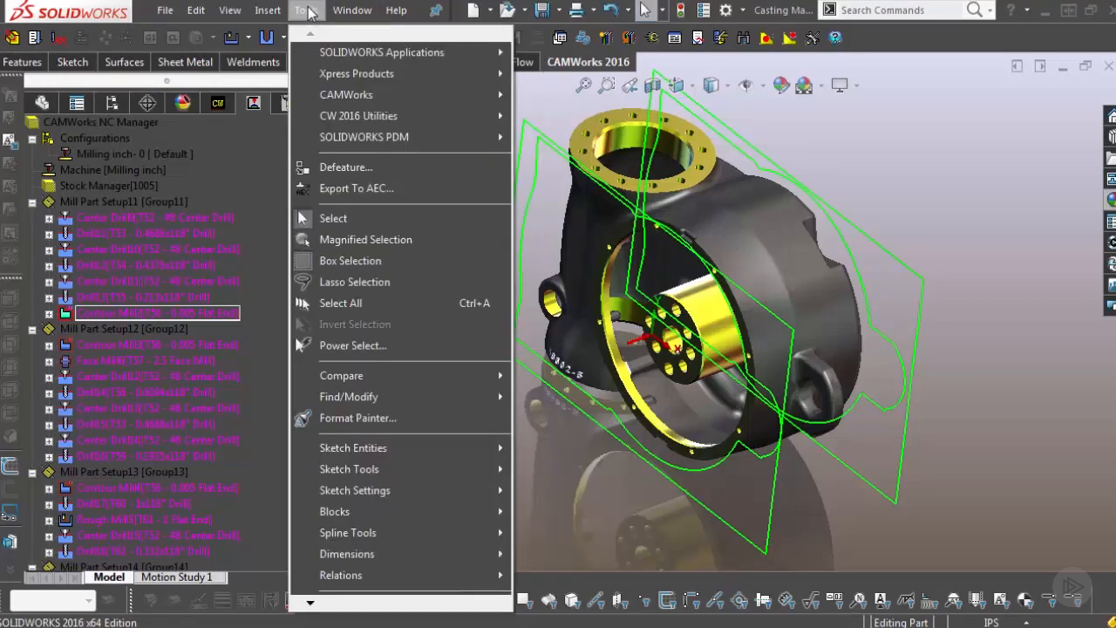
{"action": "mouse_move", "coordinate": [333, 97]}
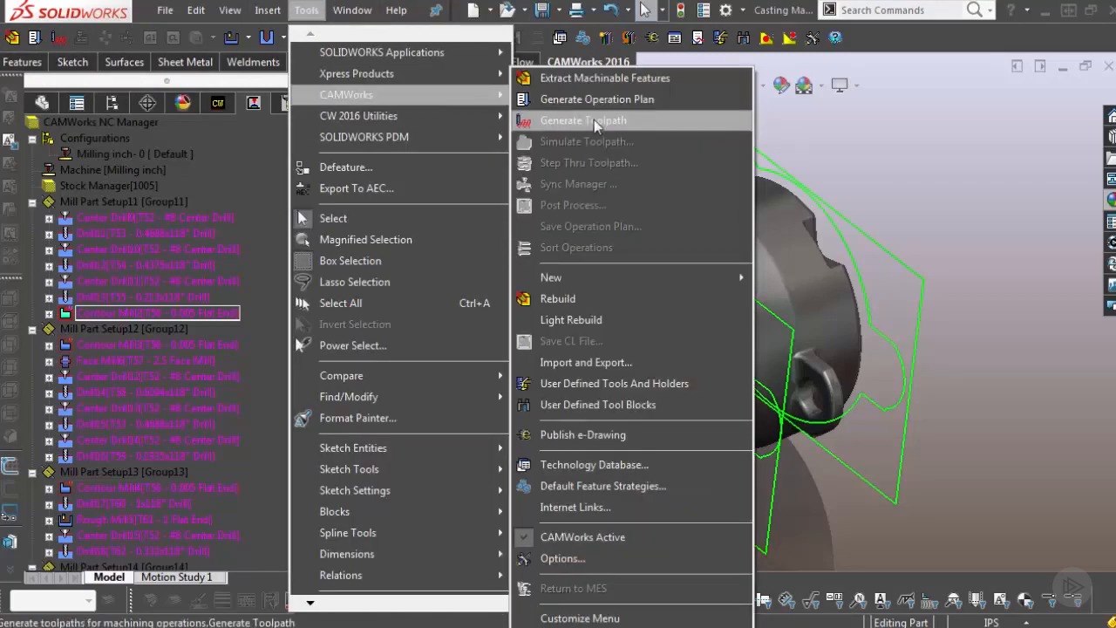
{"action": "left_click", "coordinate": [594, 121]}
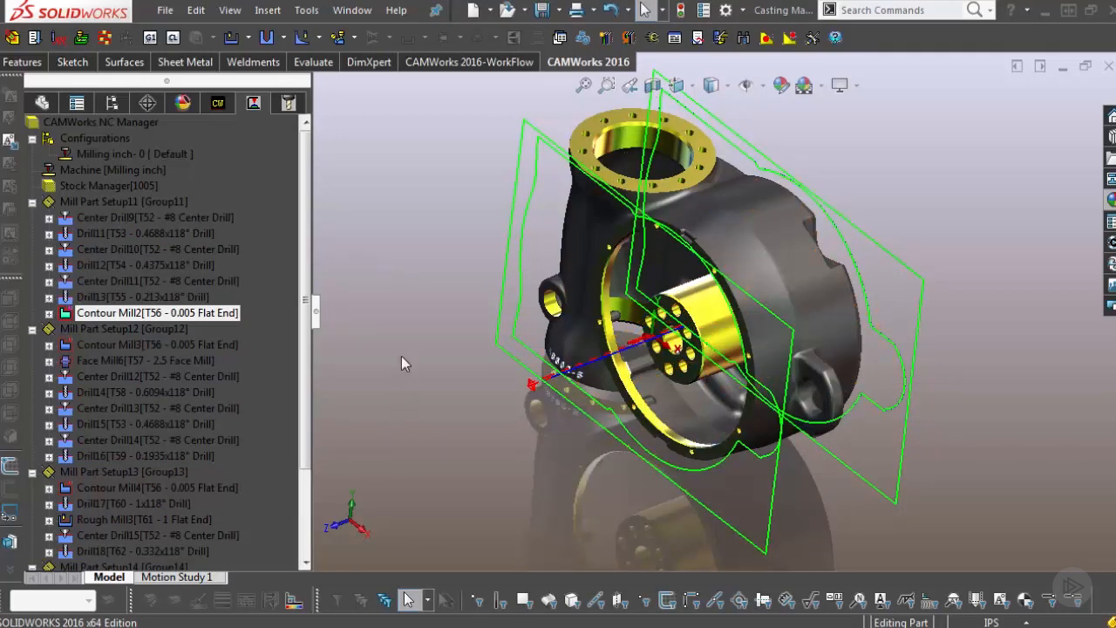
- Inspect the toolpaths of Center Drill9 and Drill11 at the central hub's bolt holes from several angles
{"action": "left_click_drag", "start_coordinate": [308, 306], "coordinate": [307, 281]}
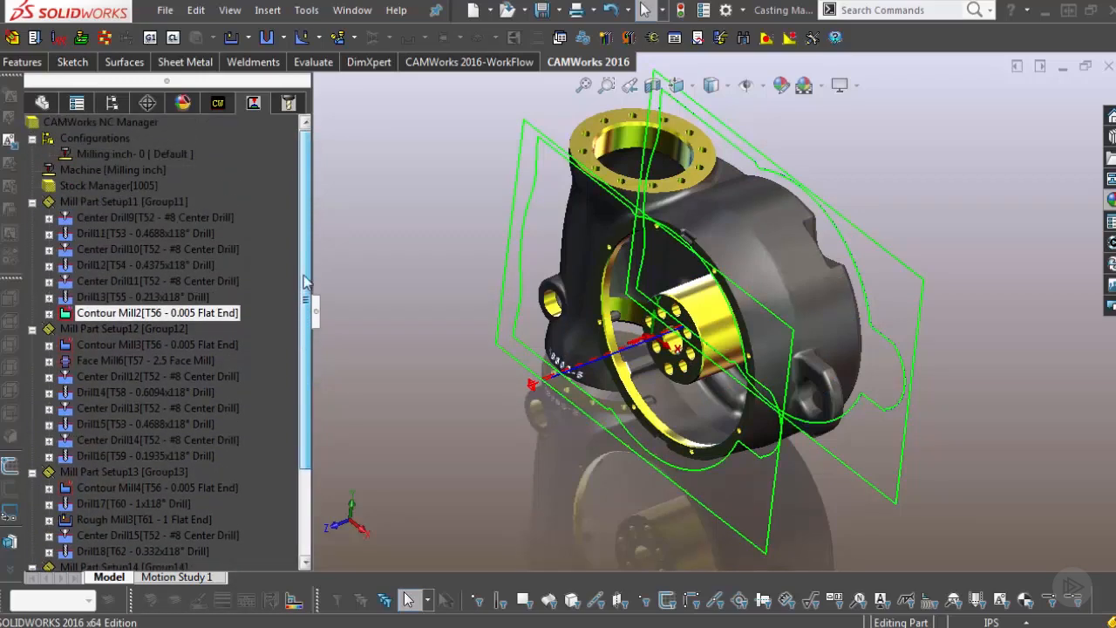
{"action": "left_click", "coordinate": [178, 217]}
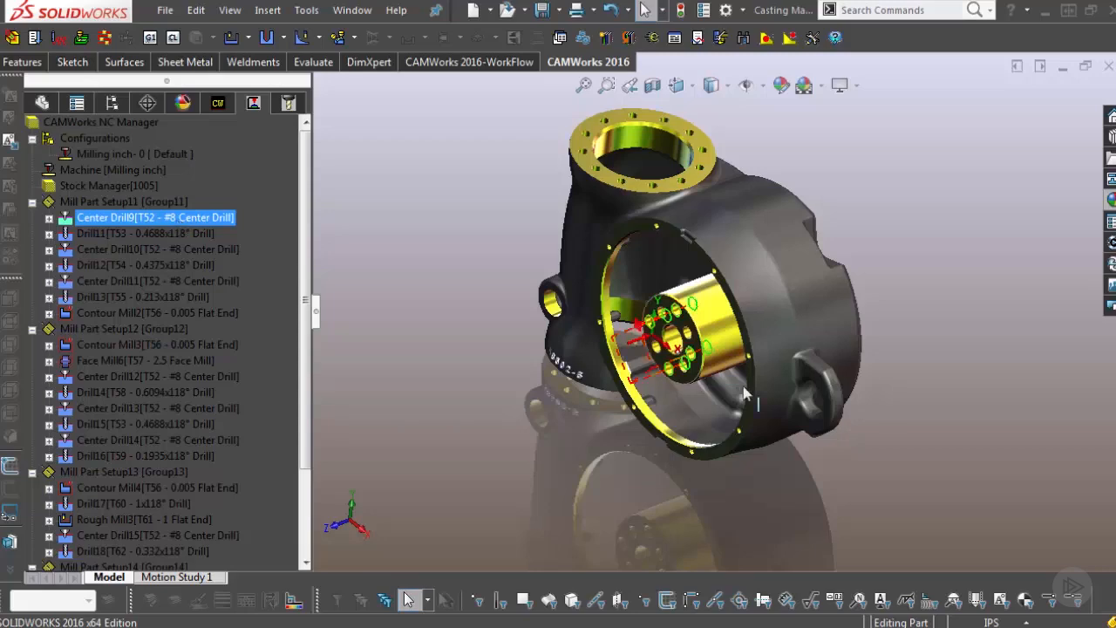
{"action": "scroll", "coordinate": [728, 362], "scroll_direction": "down", "scroll_amount": 5}
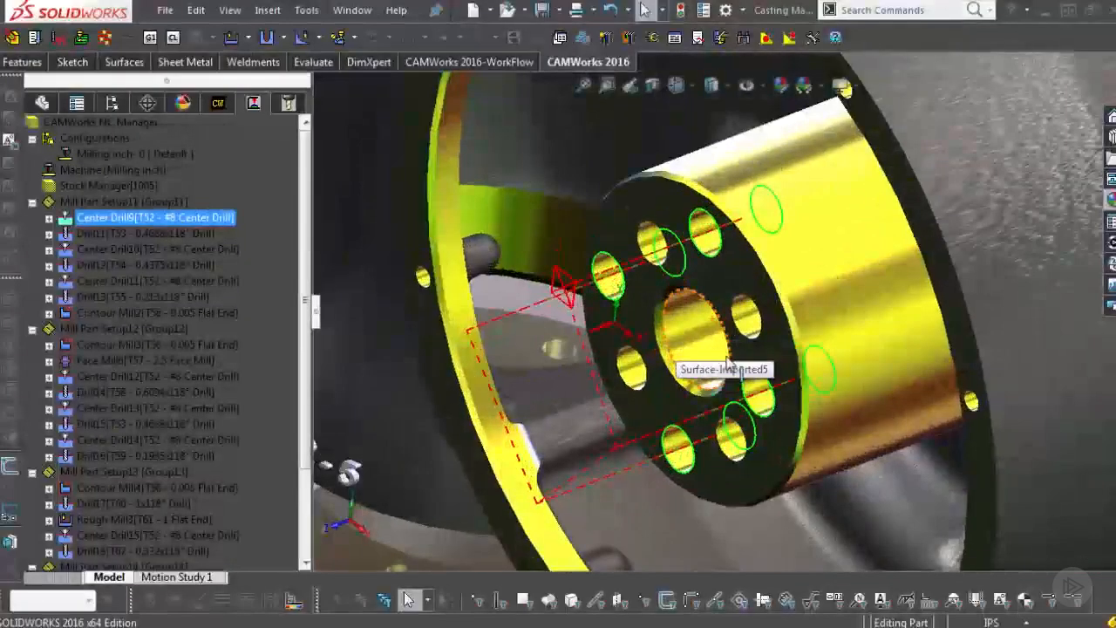
{"action": "middle_click_drag", "start_coordinate": [729, 362], "coordinate": [519, 341]}
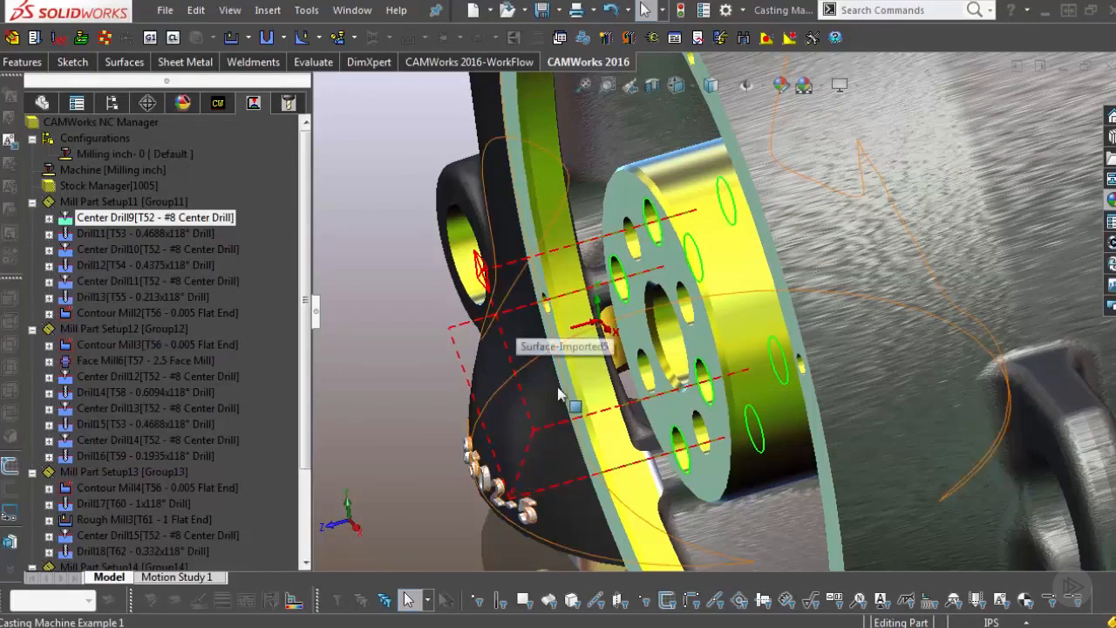
{"action": "middle_click_drag", "start_coordinate": [532, 340], "coordinate": [619, 218]}
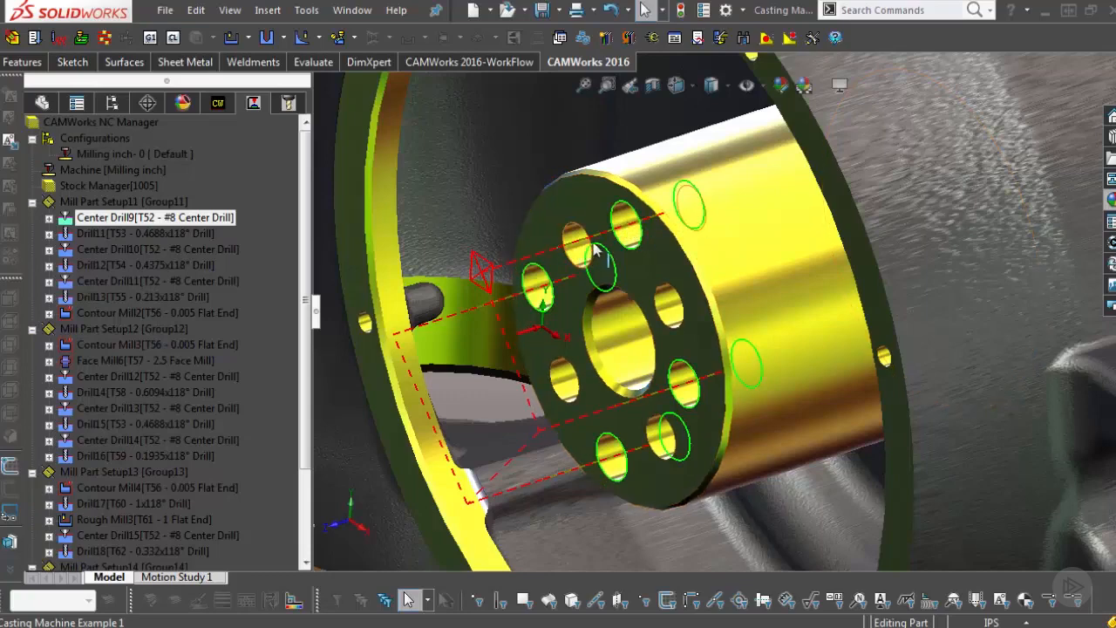
{"action": "left_click", "coordinate": [116, 232]}
{"action": "middle_click_drag", "start_coordinate": [480, 432], "coordinate": [488, 475]}
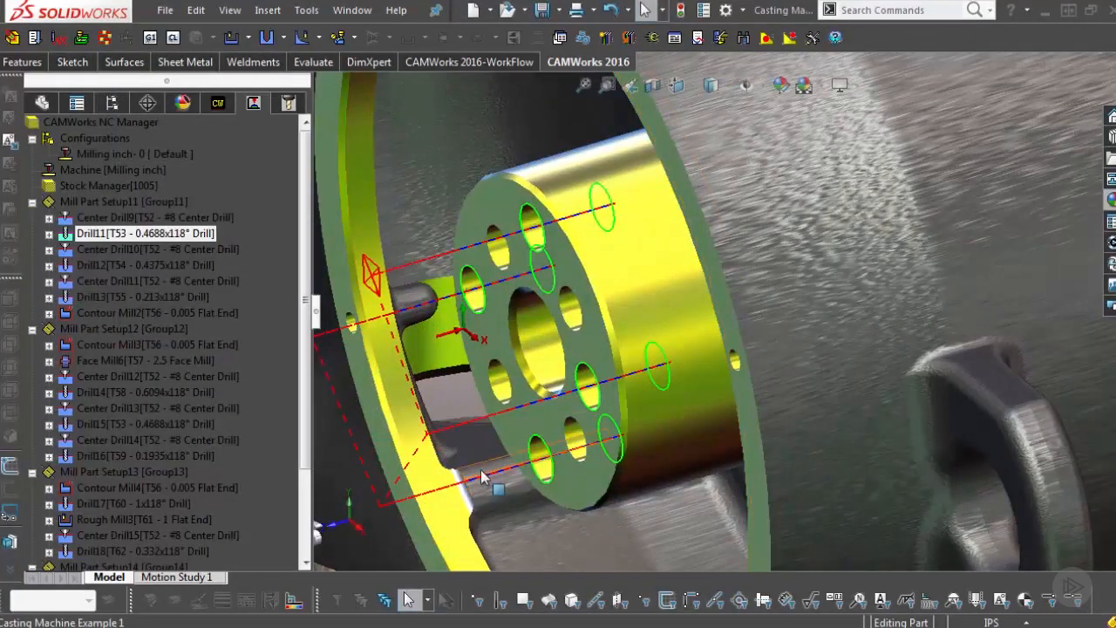
{"action": "mouse_move", "coordinate": [241, 415]}
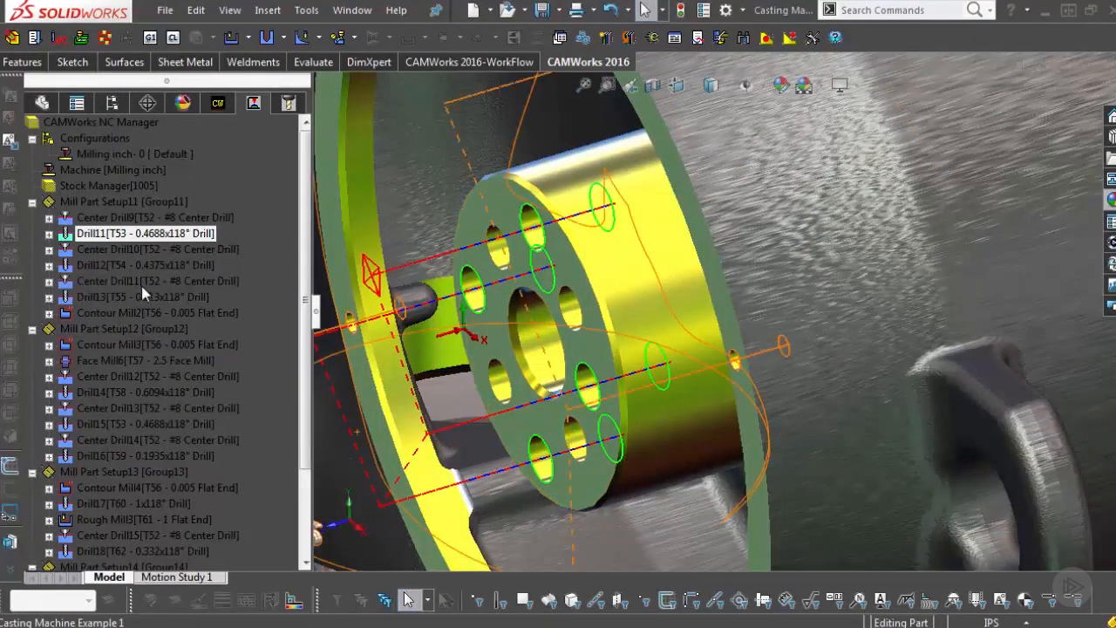
- Inspect the Contour Mill2 toolpath of Mill Part Setup11 around the whole casting
{"action": "left_click", "coordinate": [107, 312]}
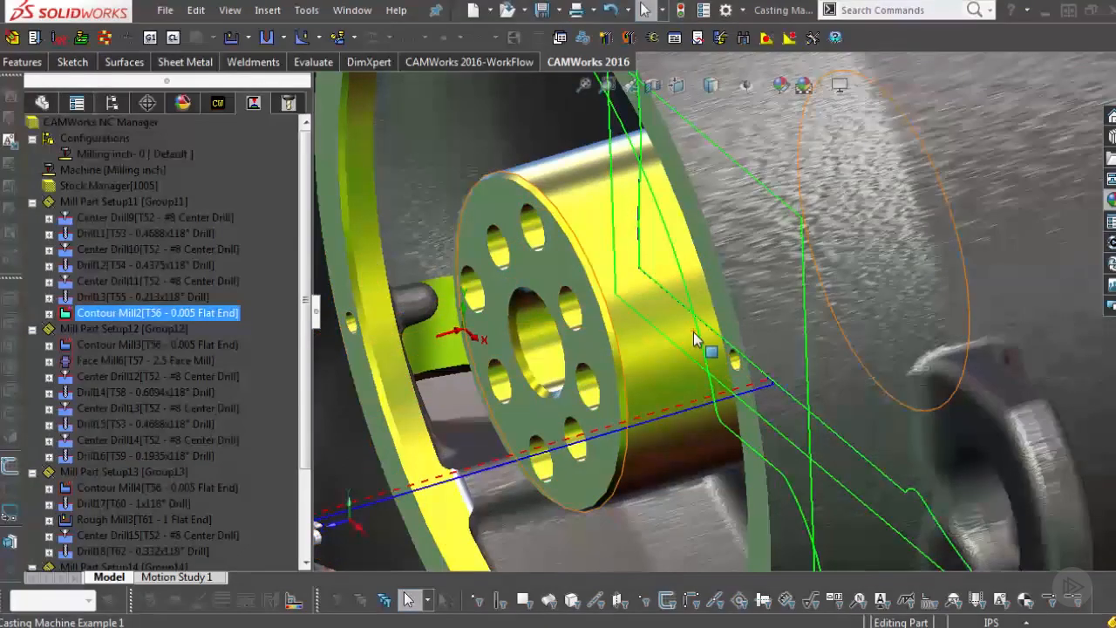
{"action": "scroll", "coordinate": [695, 338], "scroll_direction": "up", "scroll_amount": 5}
{"action": "middle_click_drag", "start_coordinate": [692, 339], "coordinate": [319, 351]}
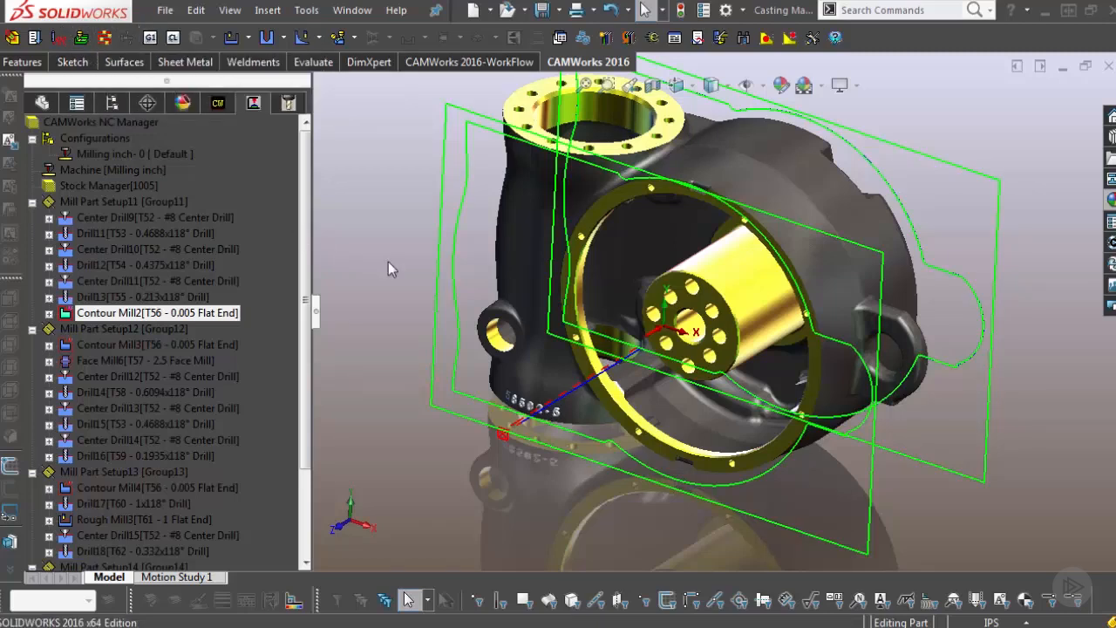
- Open the definition of Mill Part Setup11 and review its indexing, work coordinate offset and origin settings
{"action": "left_click", "coordinate": [139, 200]}
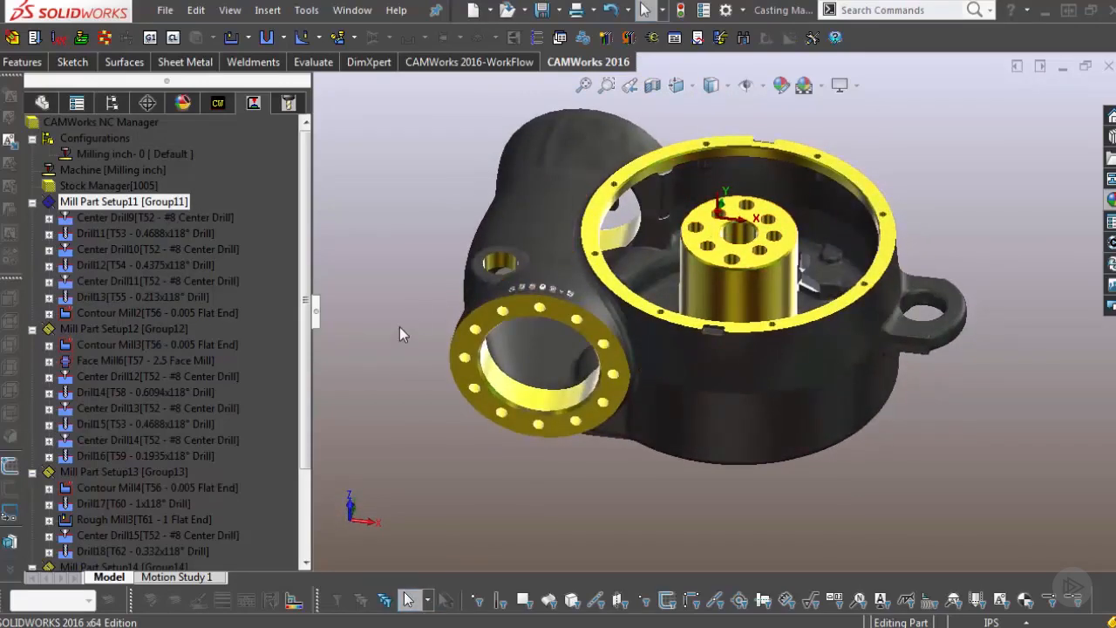
{"action": "mouse_move", "coordinate": [146, 238]}
{"action": "right_click", "coordinate": [120, 203]}
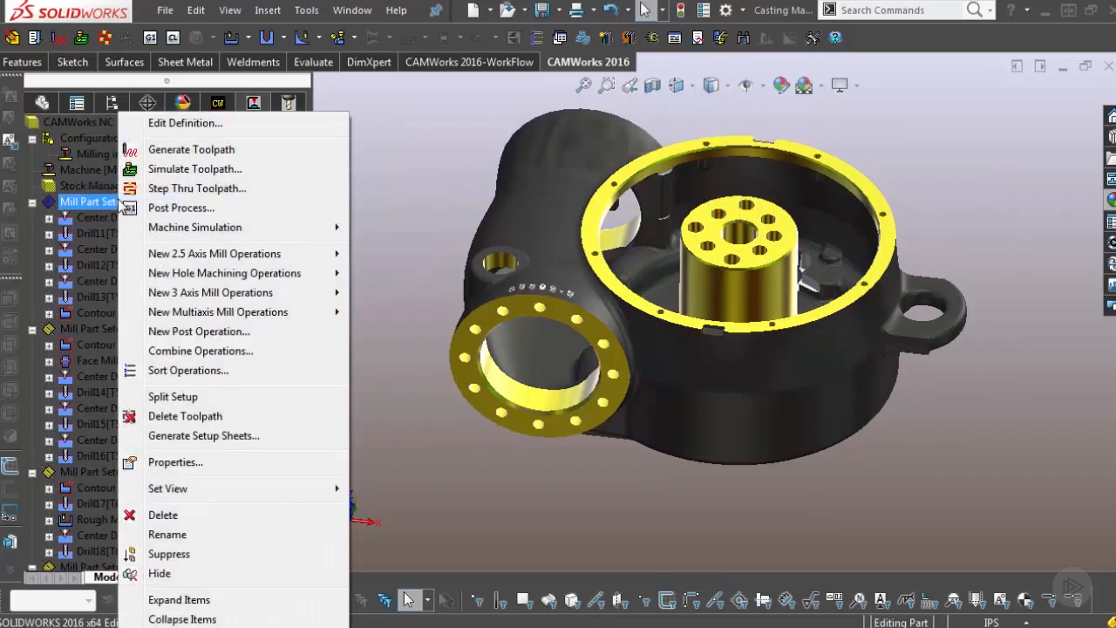
{"action": "left_click", "coordinate": [179, 124]}
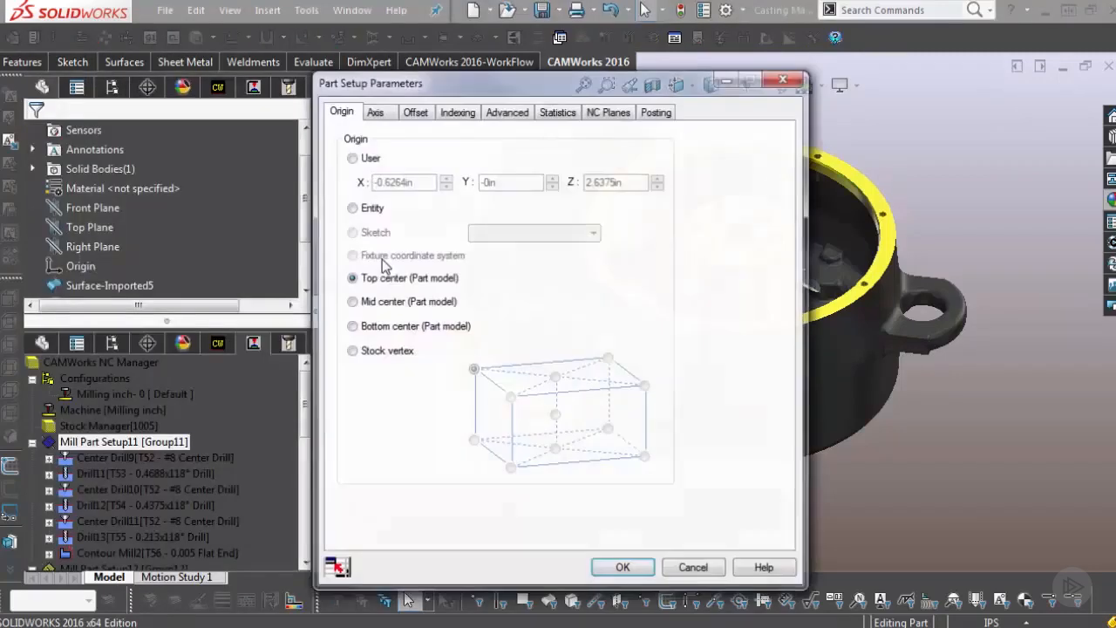
{"action": "left_click_drag", "start_coordinate": [396, 77], "coordinate": [149, 51]}
{"action": "left_click", "coordinate": [162, 91]}
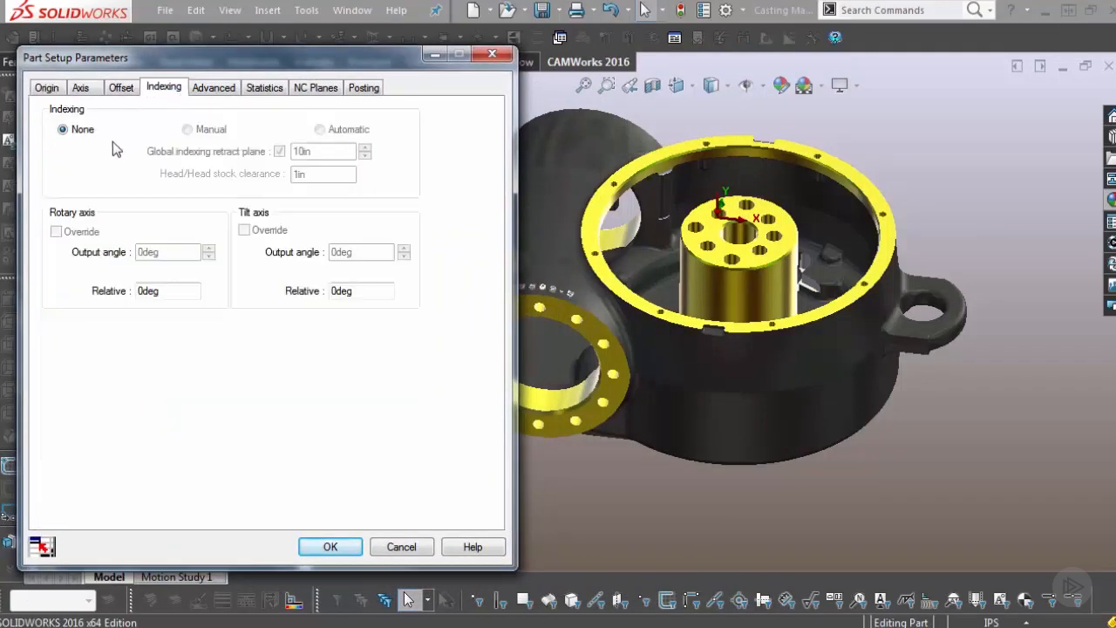
{"action": "left_click", "coordinate": [126, 89]}
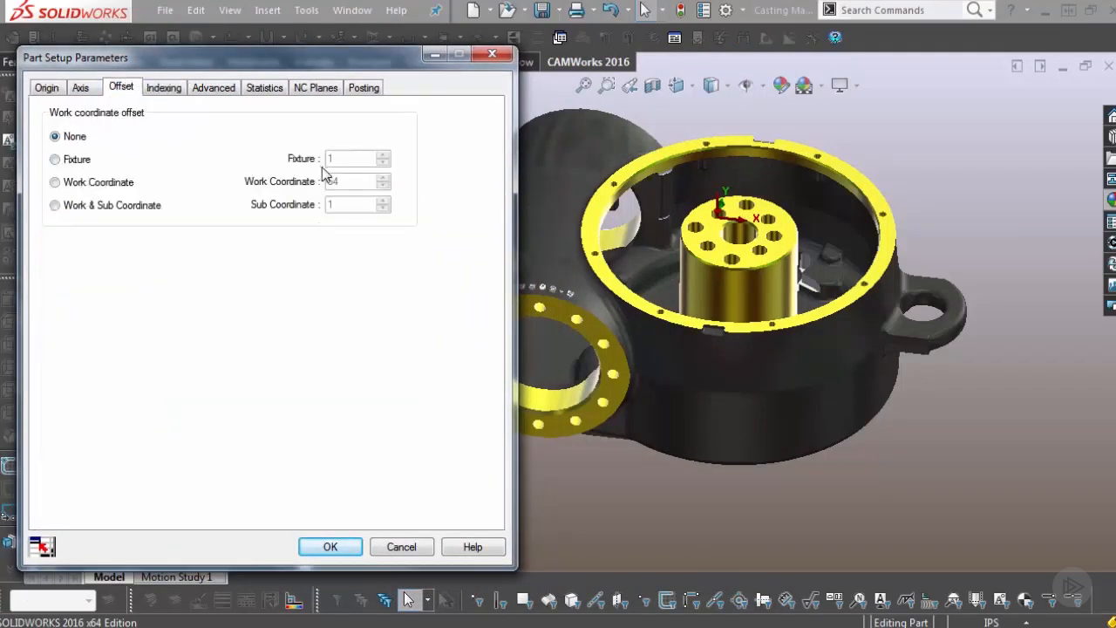
{"action": "left_click", "coordinate": [46, 90]}
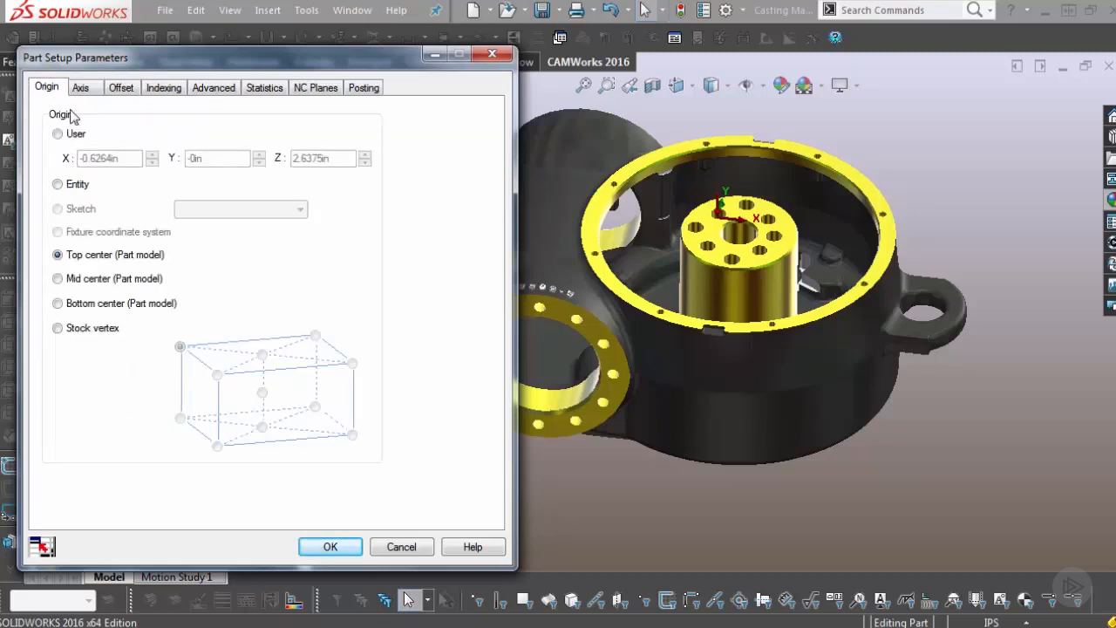
- Set the origin of Mill Part Setup11 to the stock's top front-left vertex and regenerate the toolpaths
{"action": "left_click", "coordinate": [58, 329]}
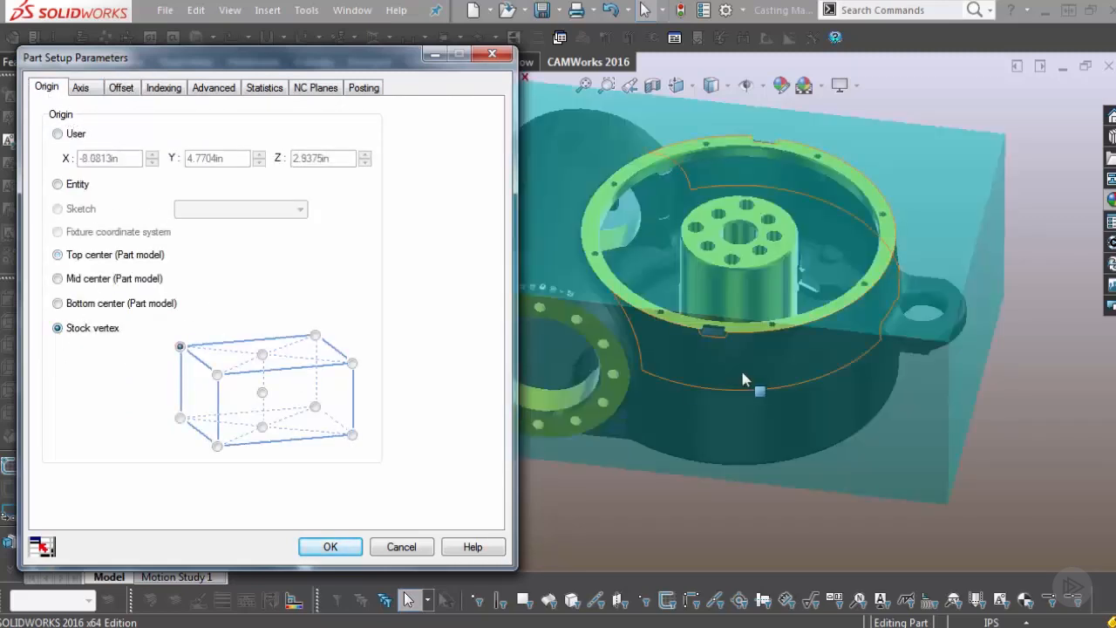
{"action": "scroll", "coordinate": [741, 367], "scroll_direction": "up", "scroll_amount": 3}
{"action": "left_click", "coordinate": [217, 375]}
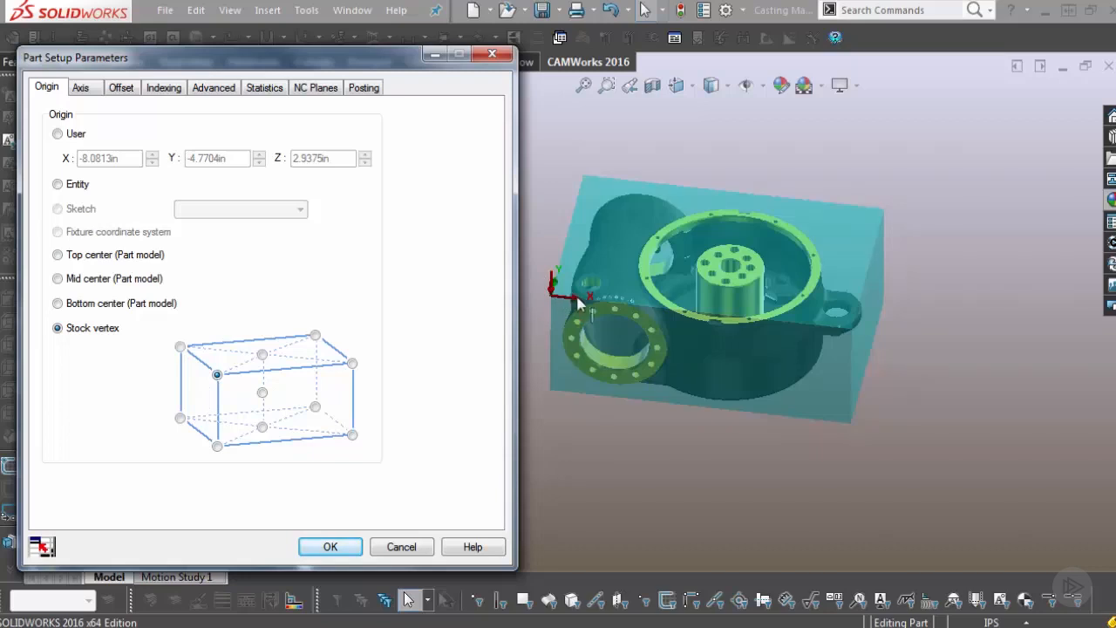
{"action": "left_click", "coordinate": [332, 547]}
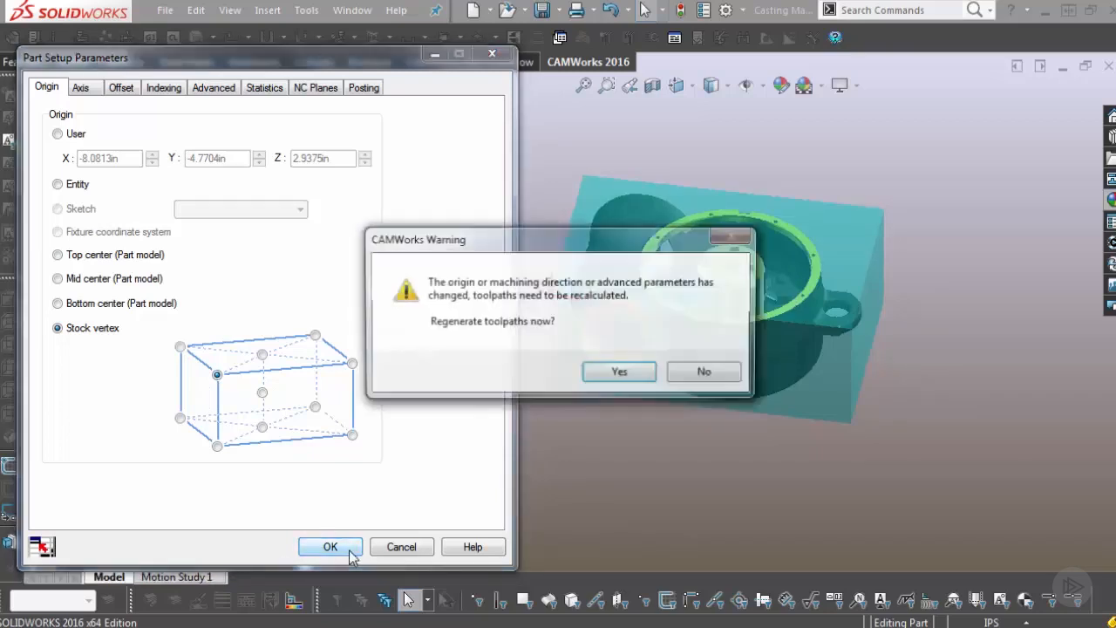
{"action": "left_click", "coordinate": [634, 373]}
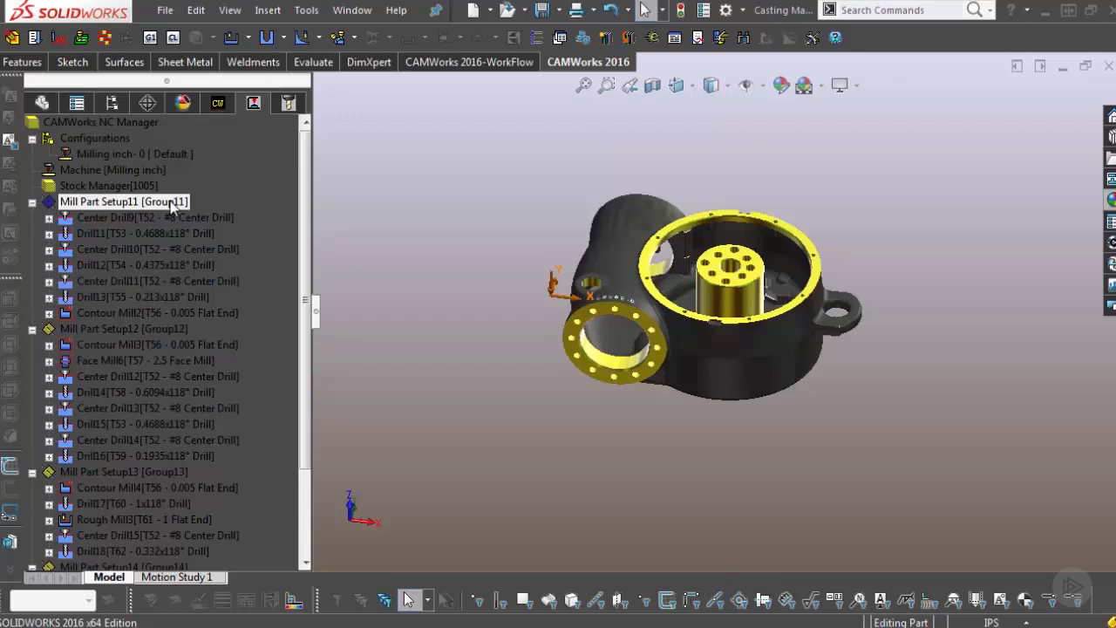
- Check the origins of Mill Part Setup12 and Mill Part Setup13 on the model and look through the remaining operations
{"action": "left_click", "coordinate": [162, 329]}
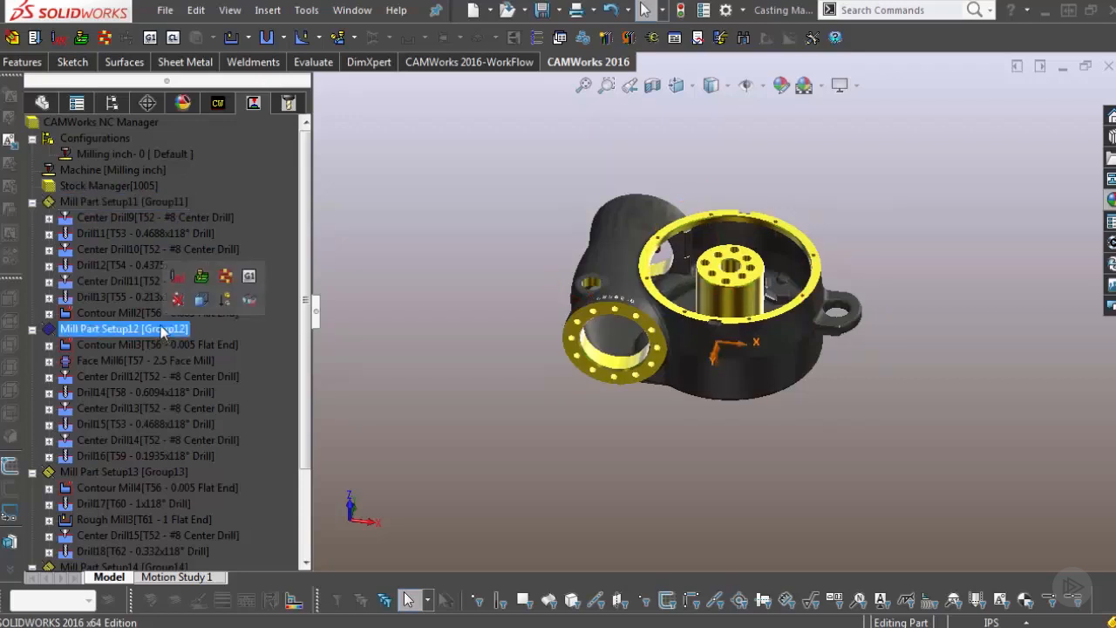
{"action": "left_click", "coordinate": [91, 471]}
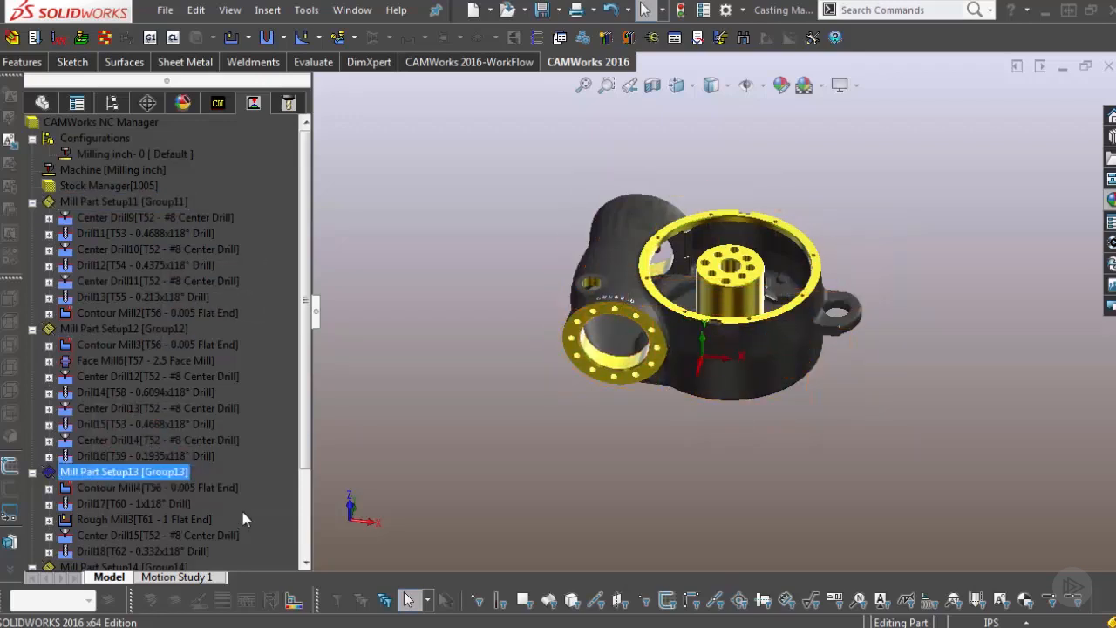
{"action": "left_click_drag", "start_coordinate": [305, 415], "coordinate": [311, 488]}
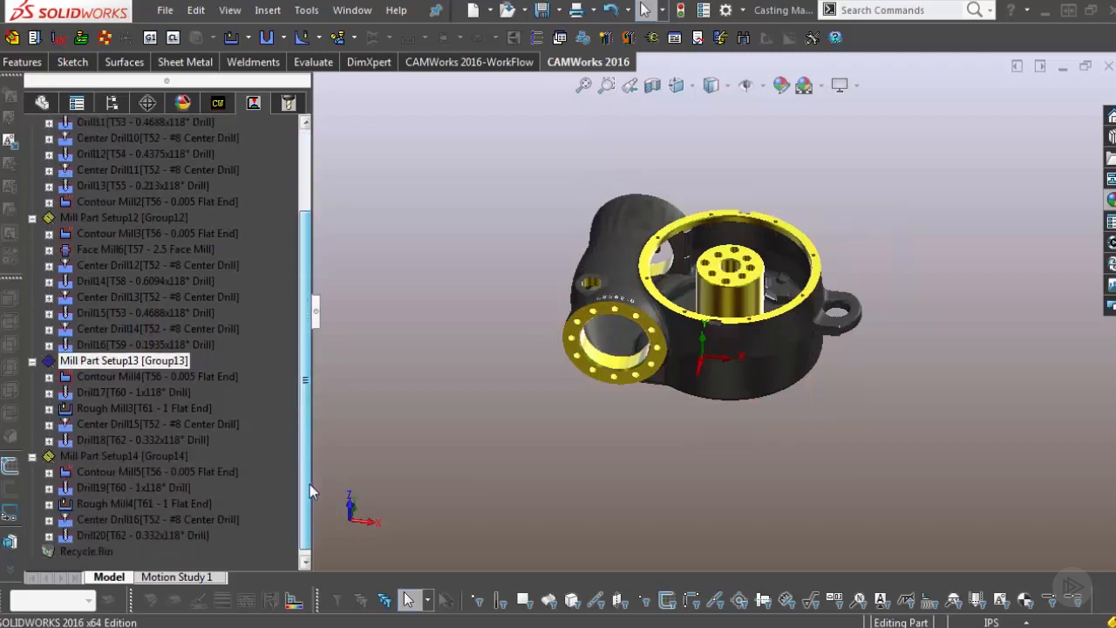
{"action": "scroll", "coordinate": [310, 488], "scroll_direction": "up", "scroll_amount": 3}
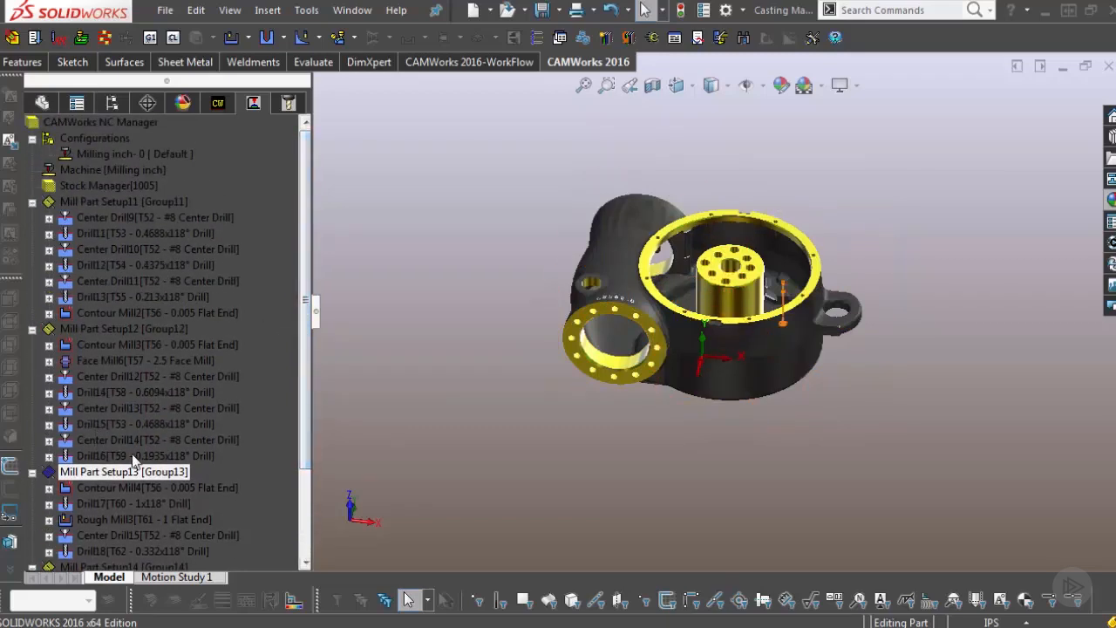